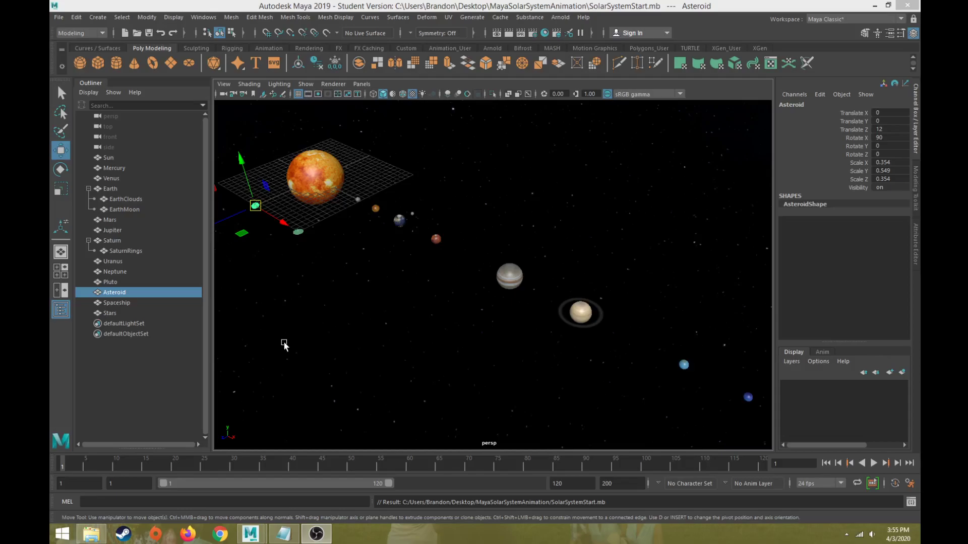
Scrub the time slider from frame 1 to frame 24 and back to frame 1
drag(66, 462, 49, 476)
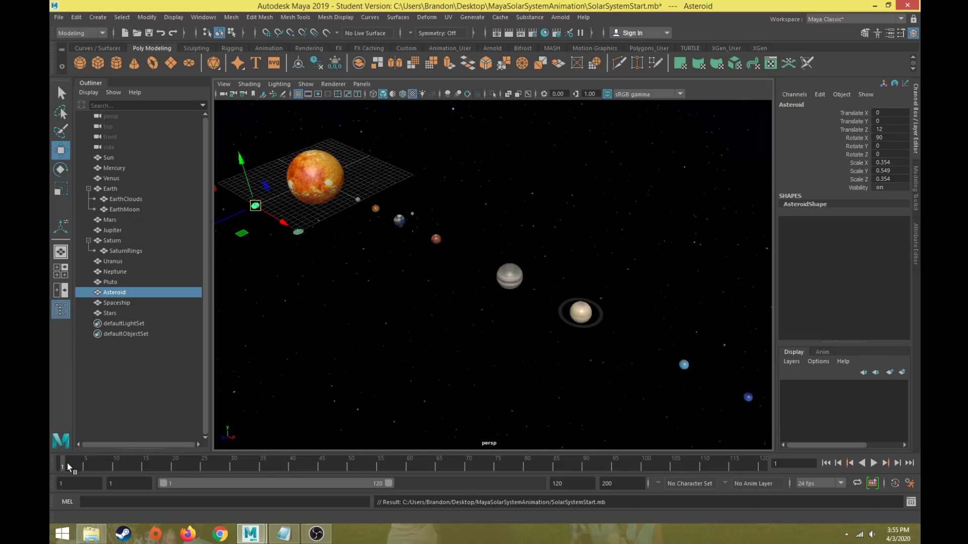
drag(64, 465, 134, 467)
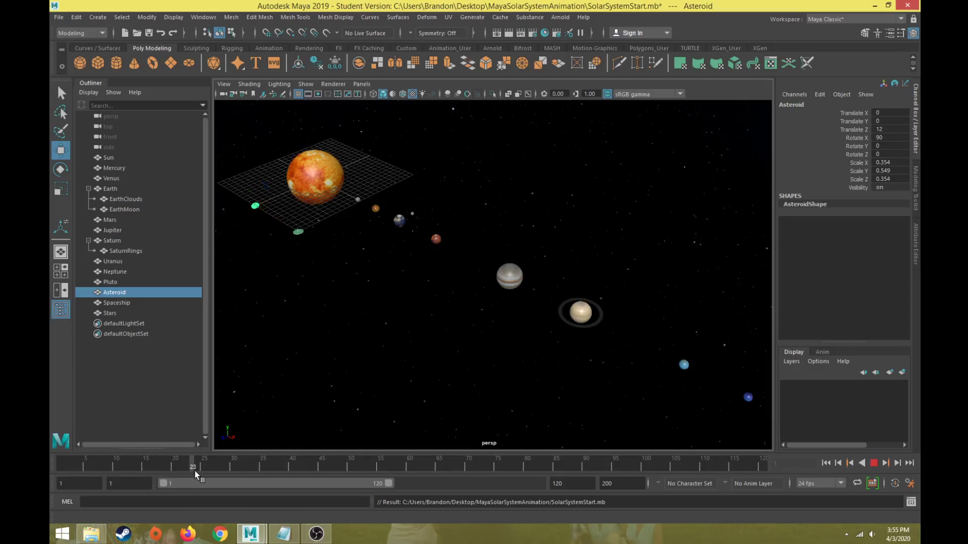
drag(197, 469, 198, 468)
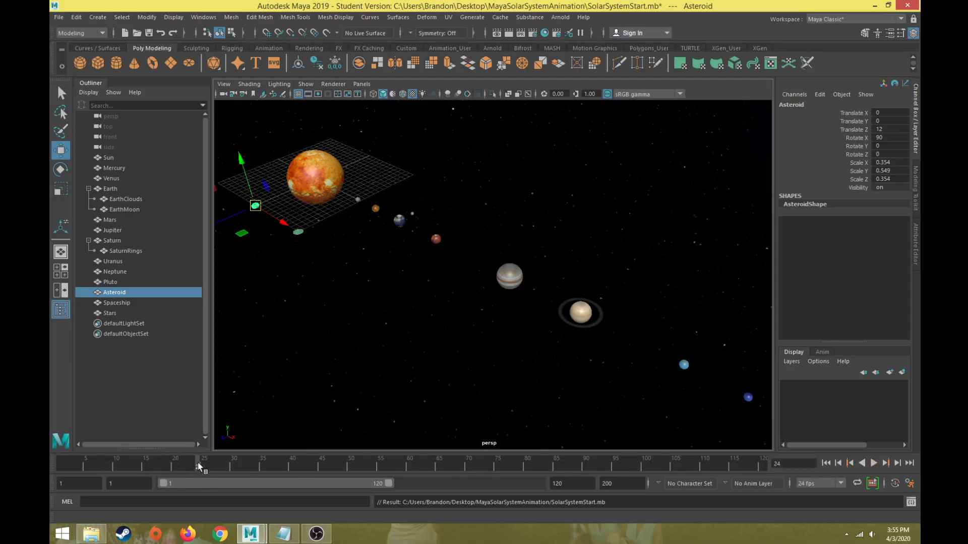
drag(198, 462, 60, 471)
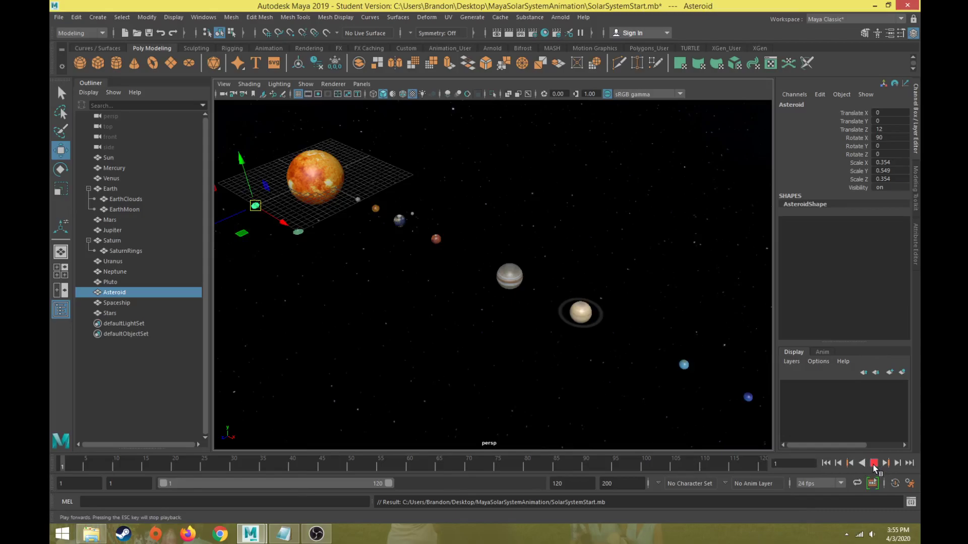
Preview the animation playing forward and backward, stop playback, and return to frame 1
click(873, 464)
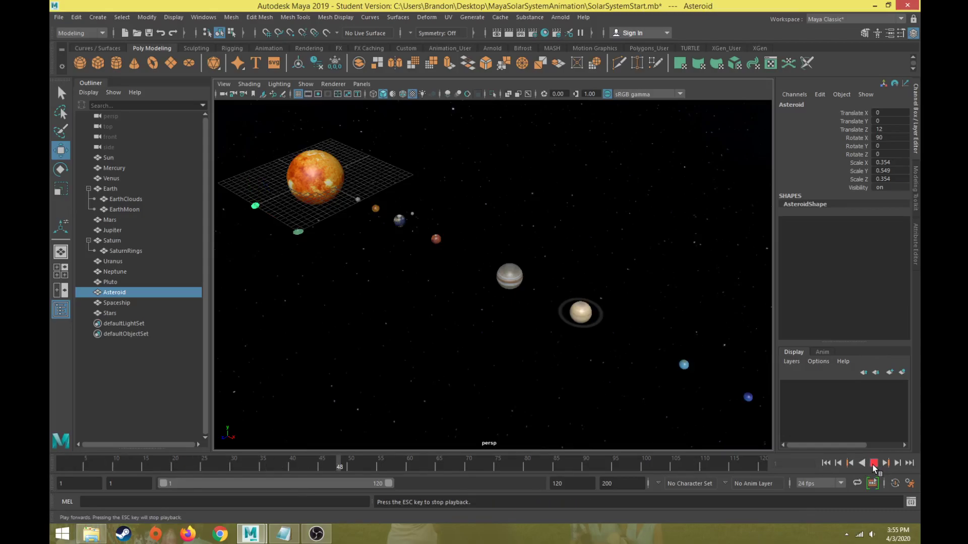
click(874, 463)
click(862, 464)
click(862, 464)
click(874, 464)
click(874, 463)
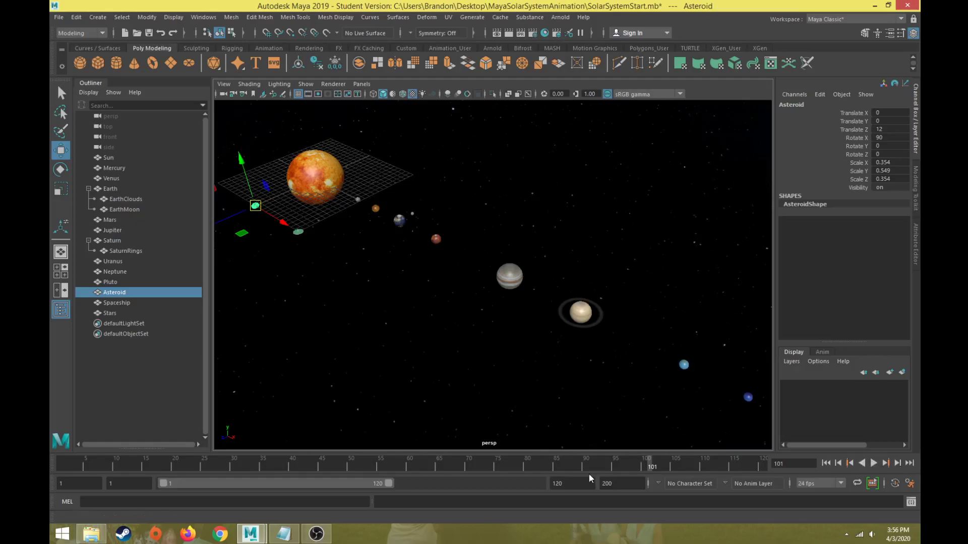
click(874, 464)
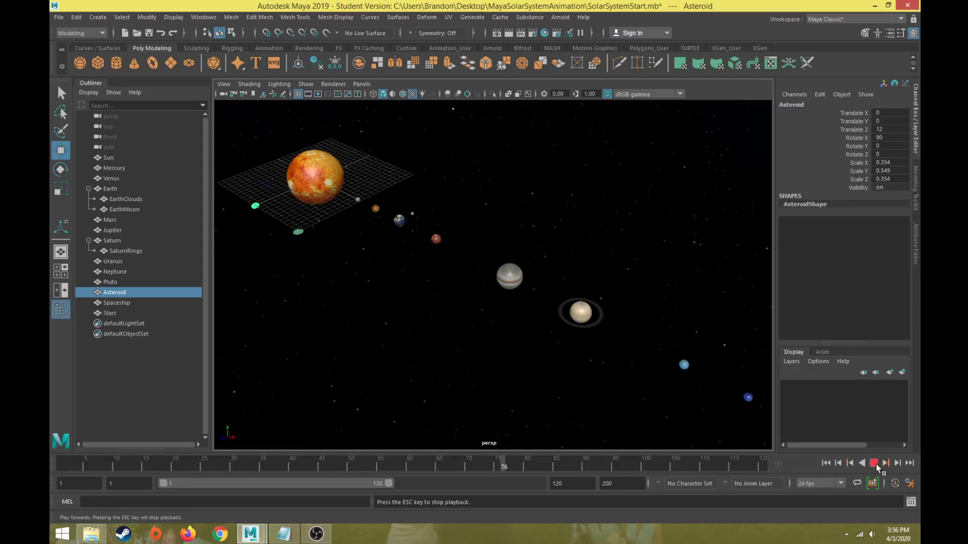
click(875, 464)
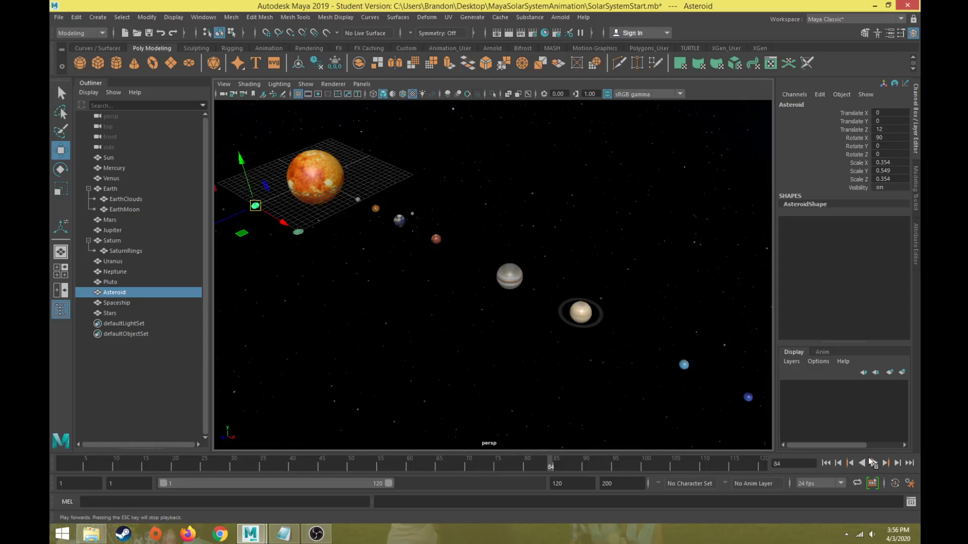
drag(68, 461, 49, 465)
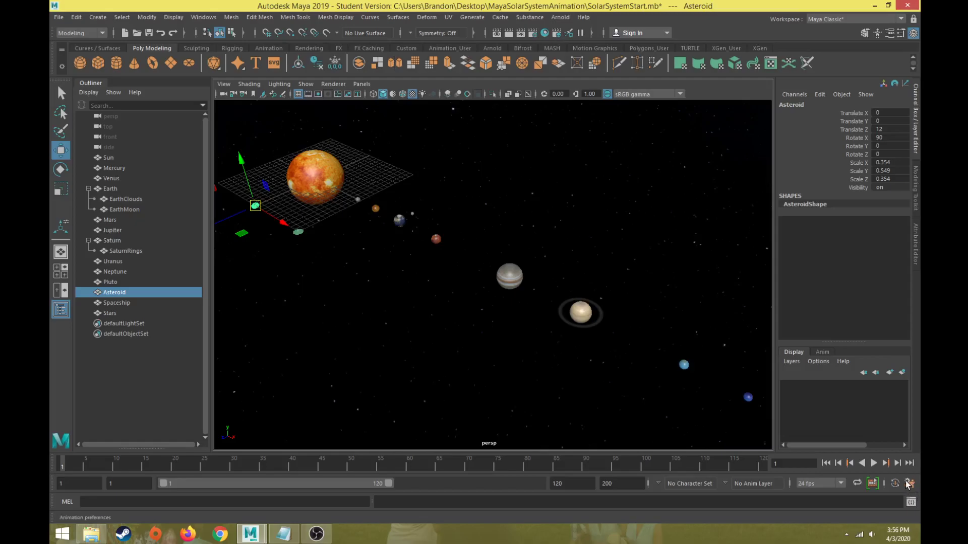
Open the Time Slider preferences at the Playback settings
click(909, 483)
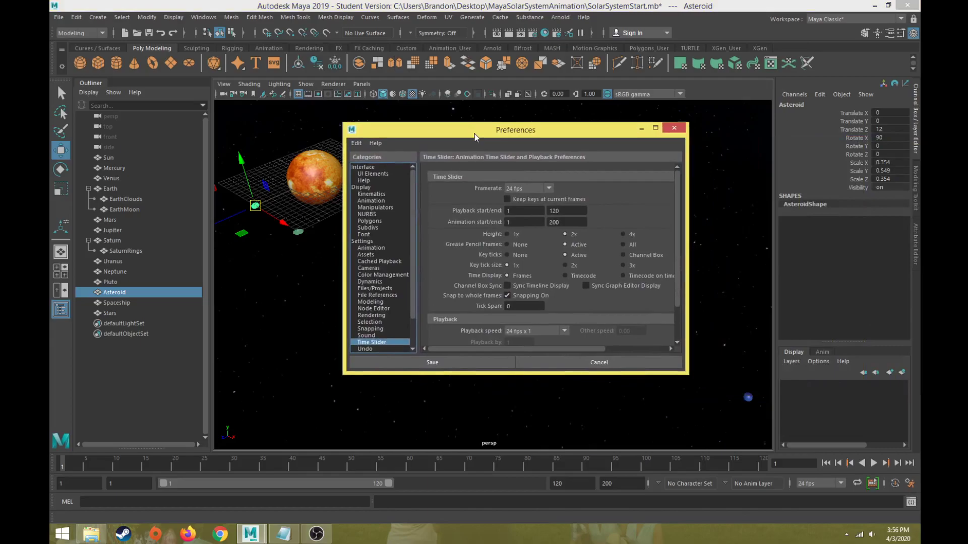
click(195, 16)
mouse_move(228, 116)
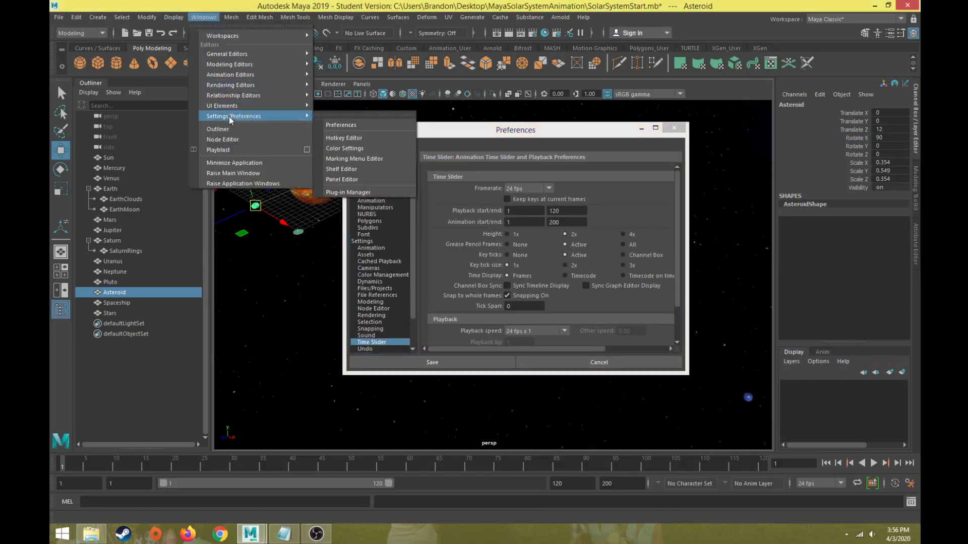
click(343, 125)
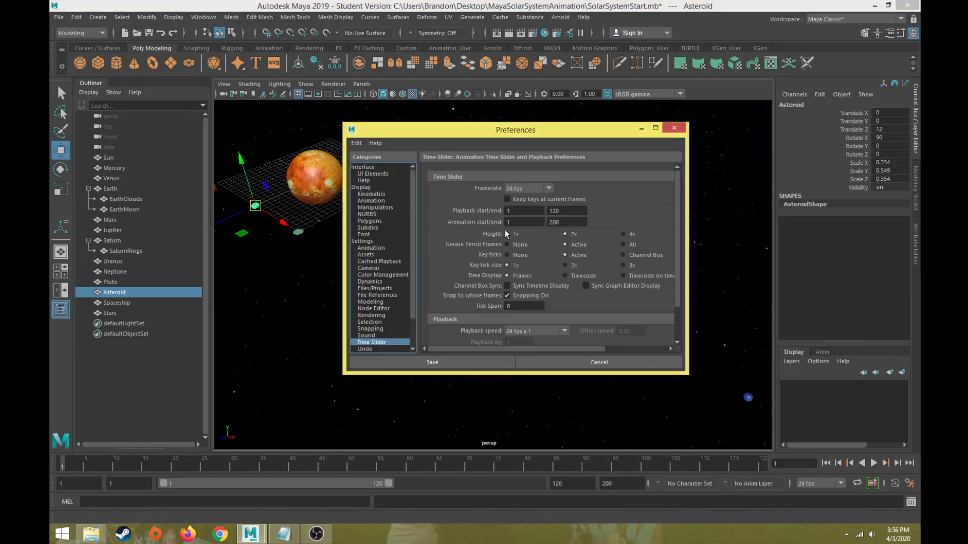
scroll(676, 304, down, 2)
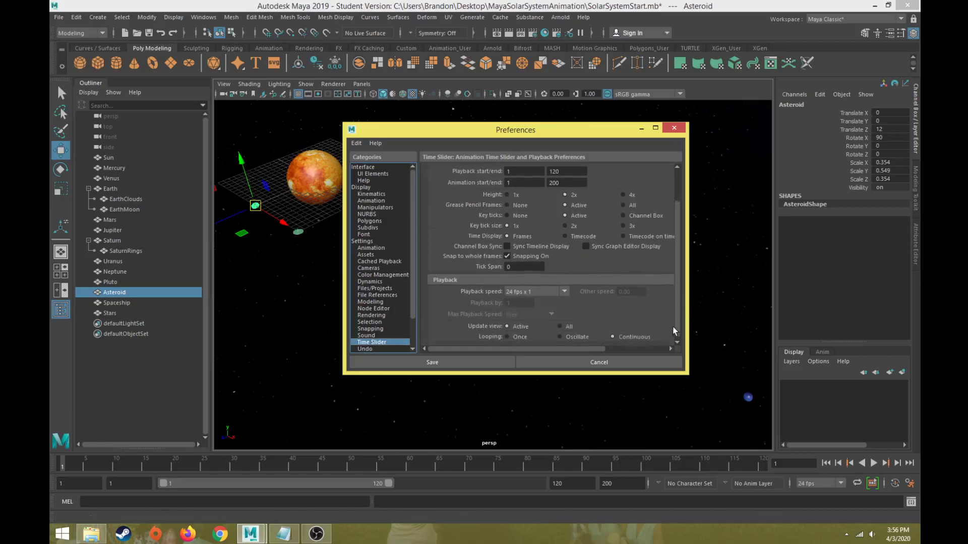
Set the playback speed to Play every frame and test the playback
click(504, 285)
click(525, 301)
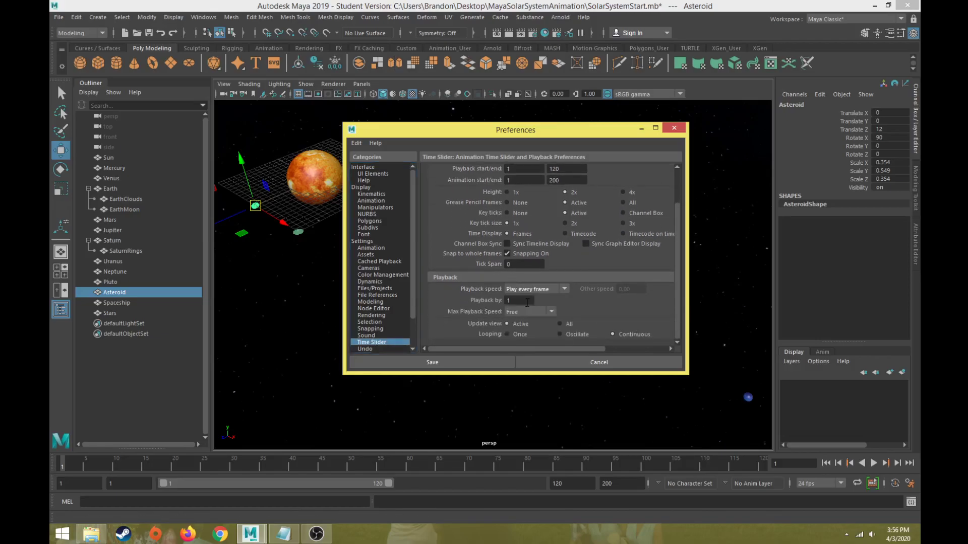
click(874, 466)
click(874, 464)
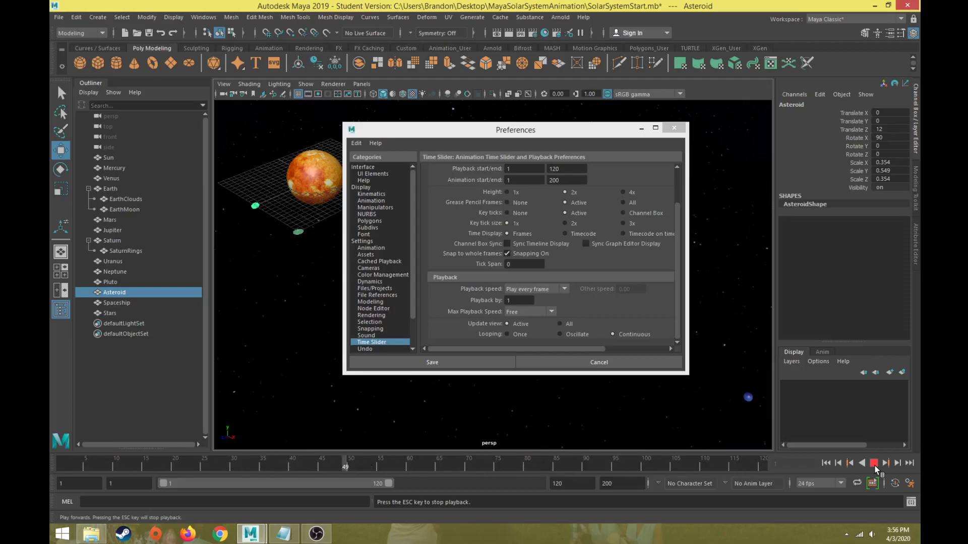
click(874, 464)
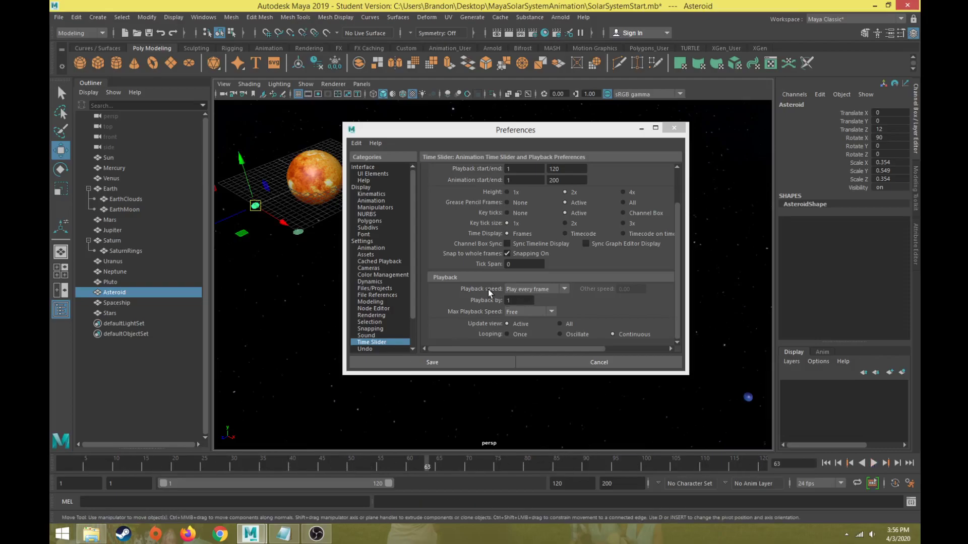
Set the playback speed to 24 fps x 1, save the preferences, and test the playback
click(525, 291)
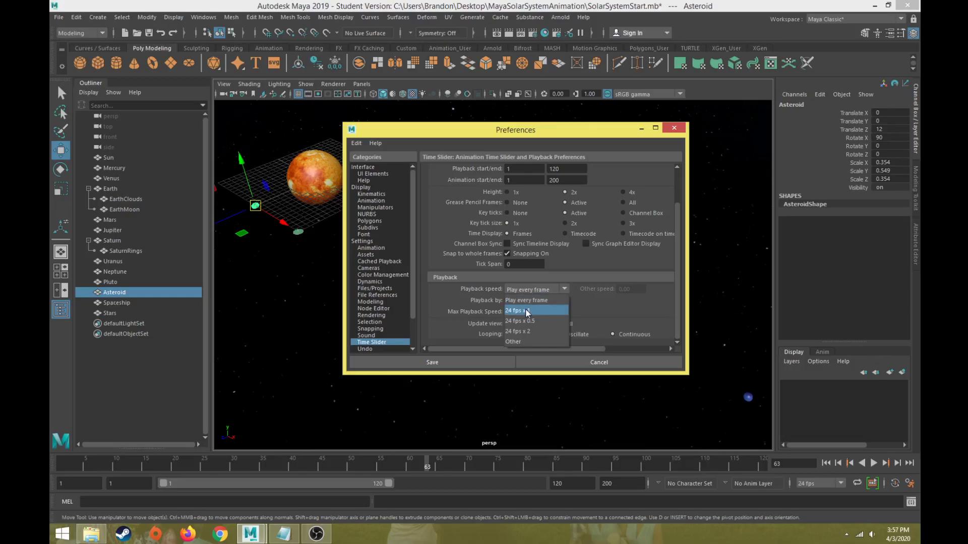
click(527, 312)
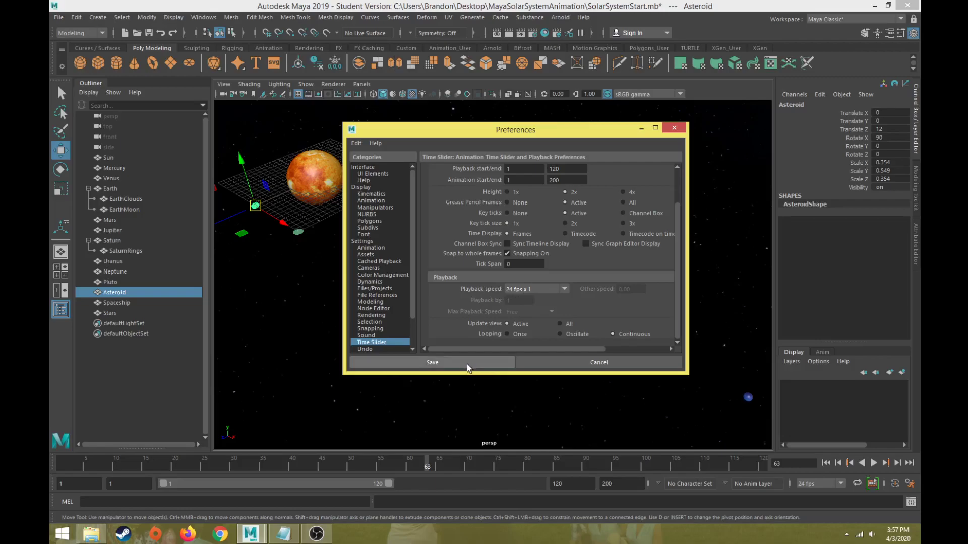
click(875, 463)
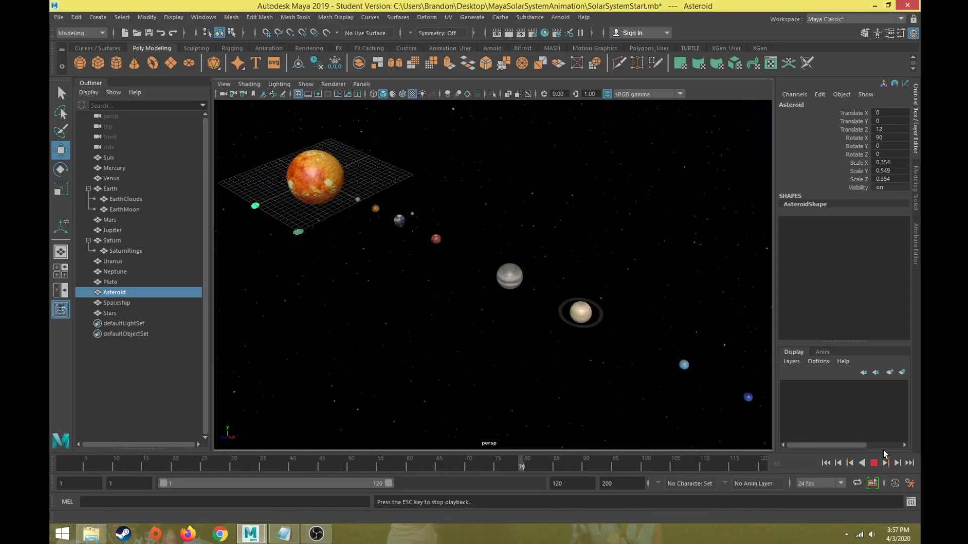
click(873, 463)
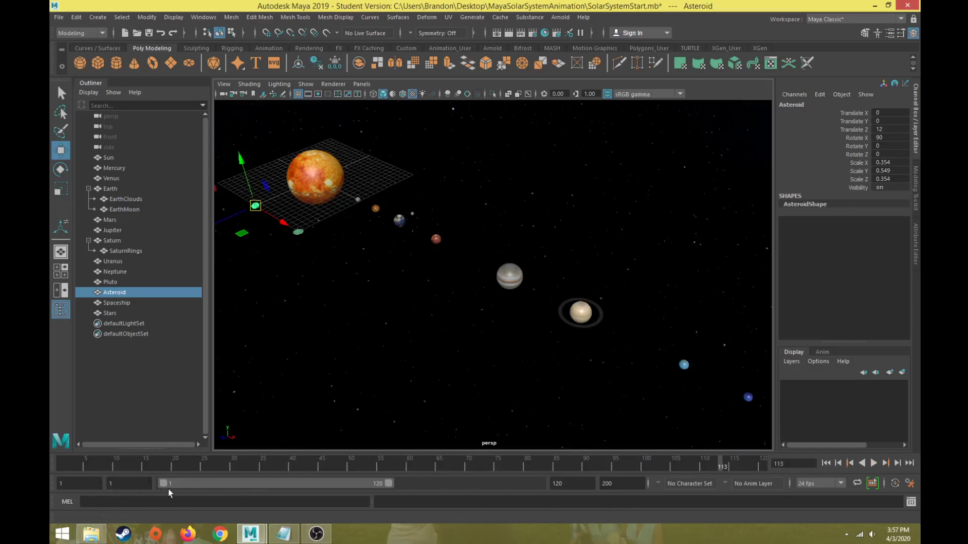
Extend the end of the playback range to frame 200, and set it back to frame 120
drag(234, 486, 119, 485)
drag(388, 483, 573, 490)
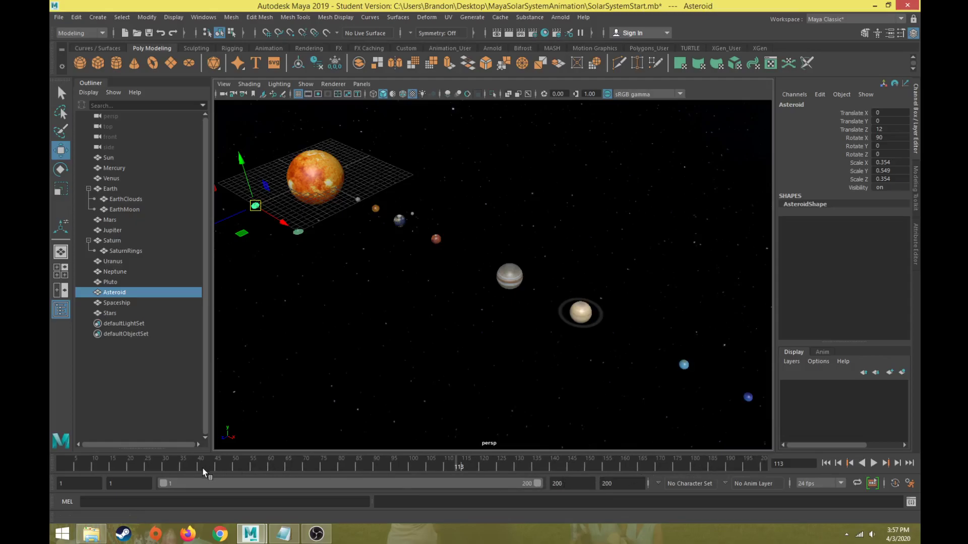
double_click(569, 483)
text(120)
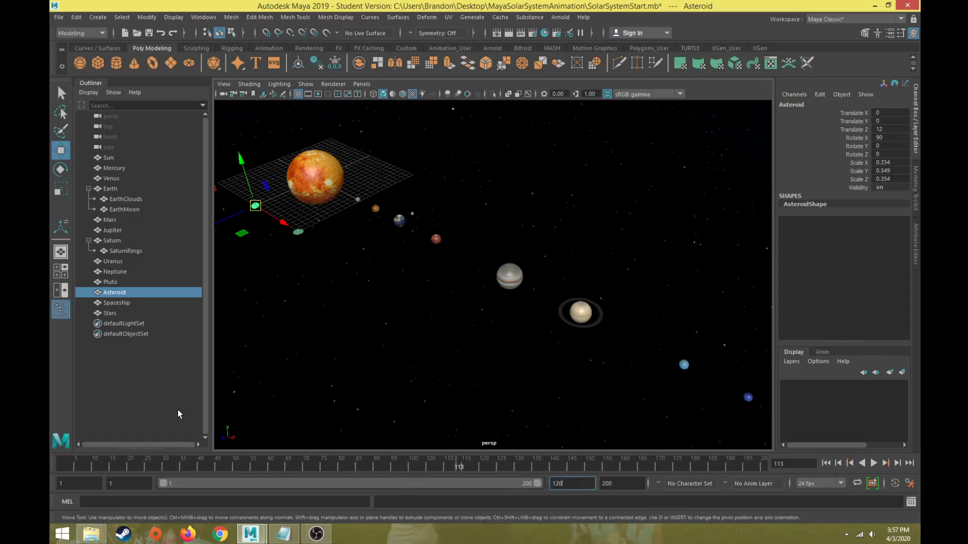
key(Return)
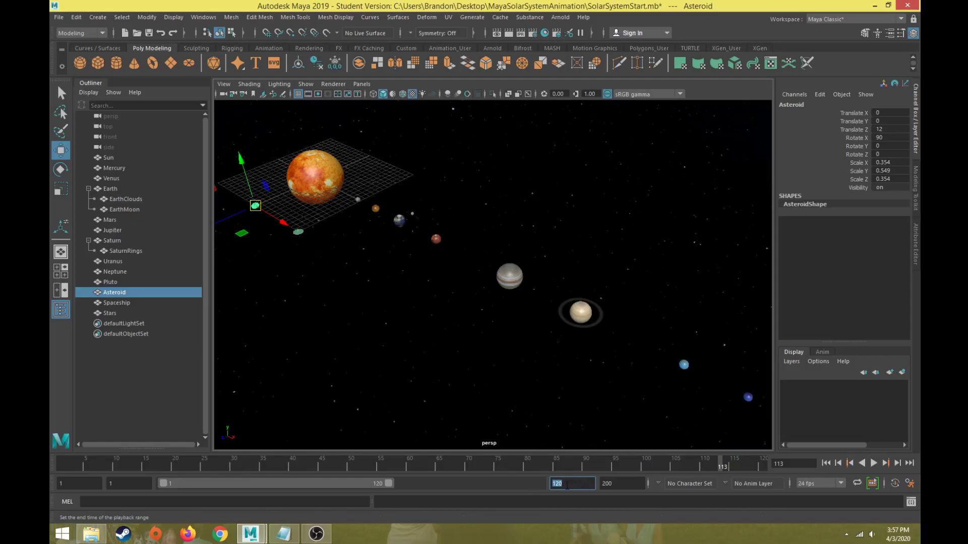
click(567, 486)
double_click(590, 484)
double_click(630, 484)
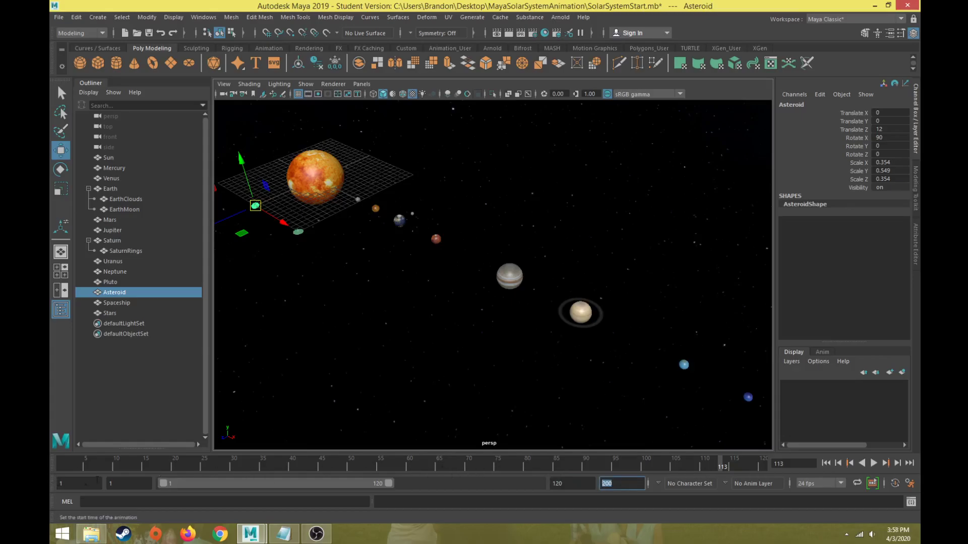
Move the start of the playback range to frame 62 and bring it back to frame 1
drag(165, 488, 236, 484)
drag(230, 482, 278, 482)
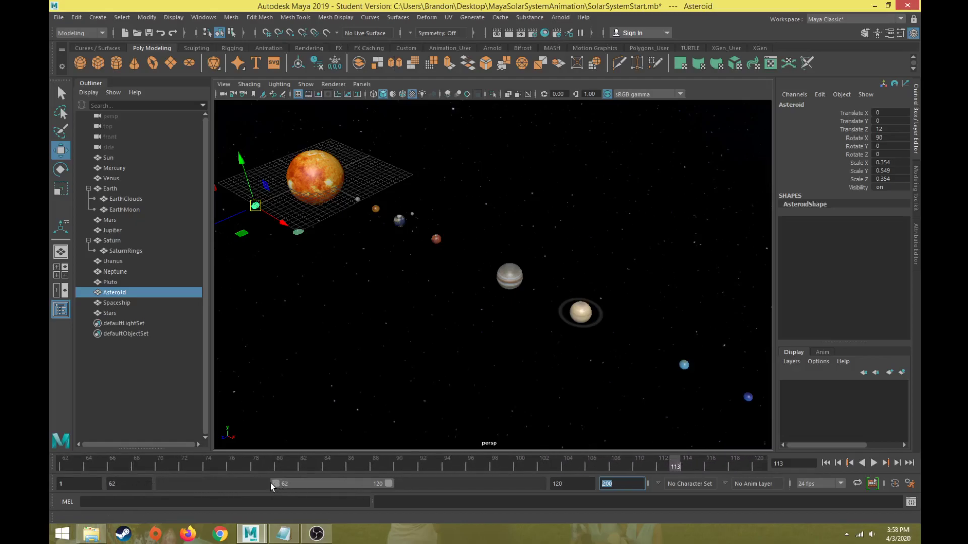
click(138, 486)
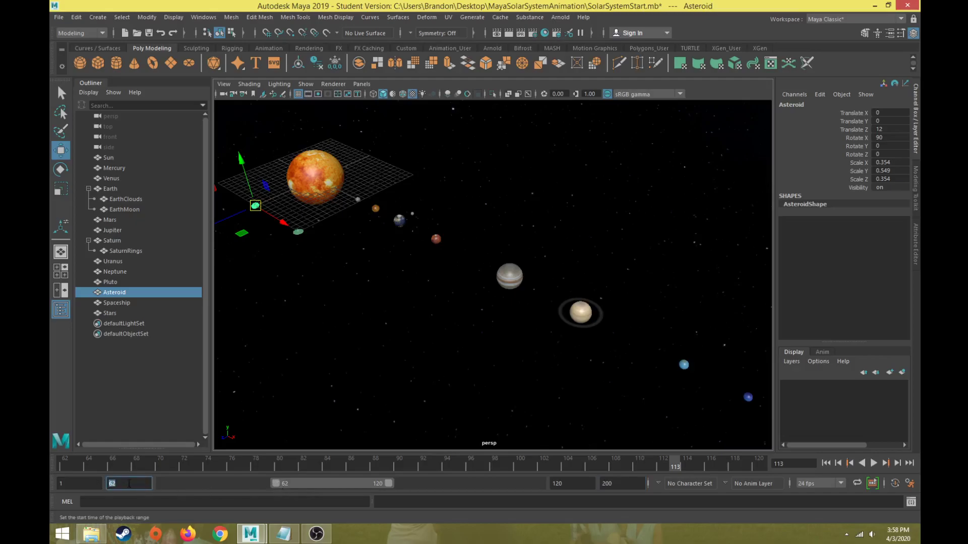
click(81, 467)
drag(278, 483, 164, 484)
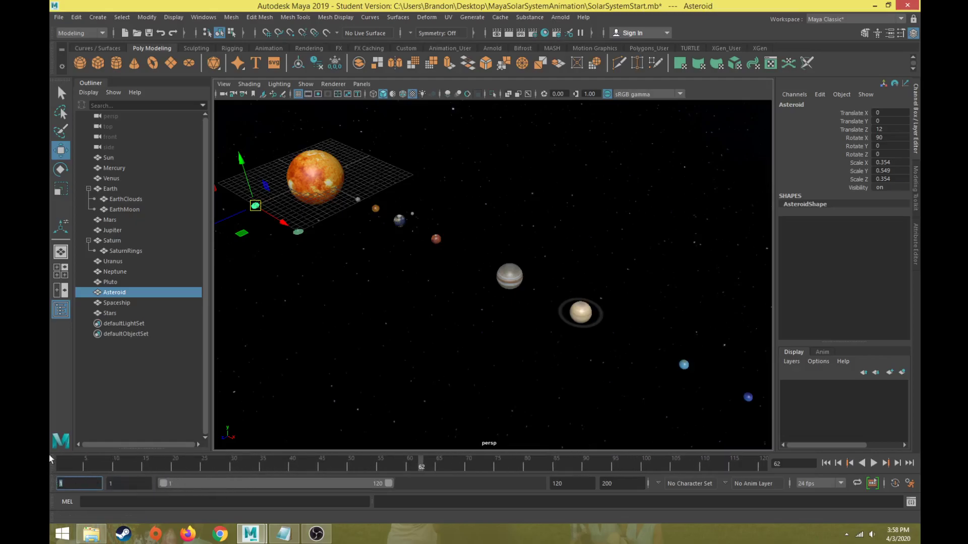
Return to frame 1 and set the end of the playback range to frame 360
drag(69, 464, 50, 464)
mouse_move(166, 485)
mouse_down()
mouse_move(231, 485)
mouse_move(164, 485)
mouse_up()
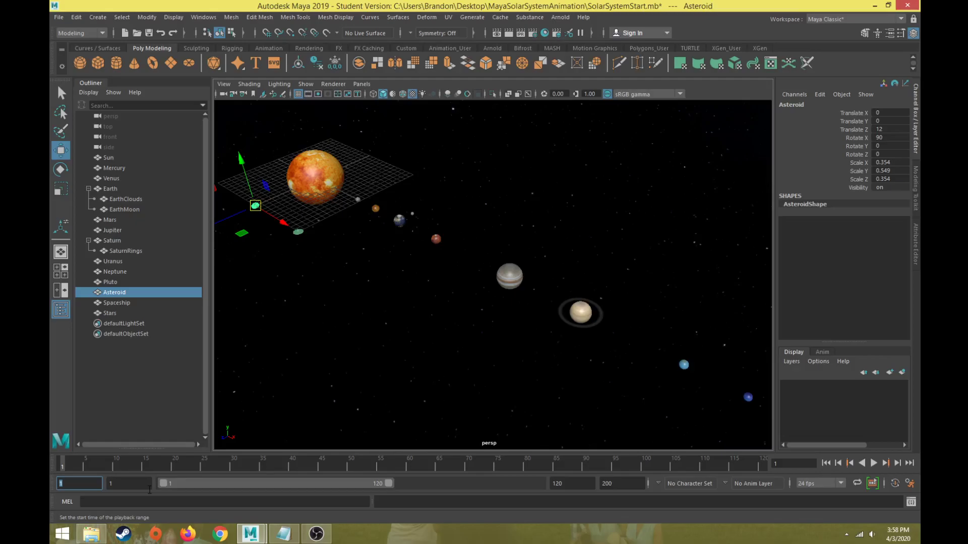
click(555, 483)
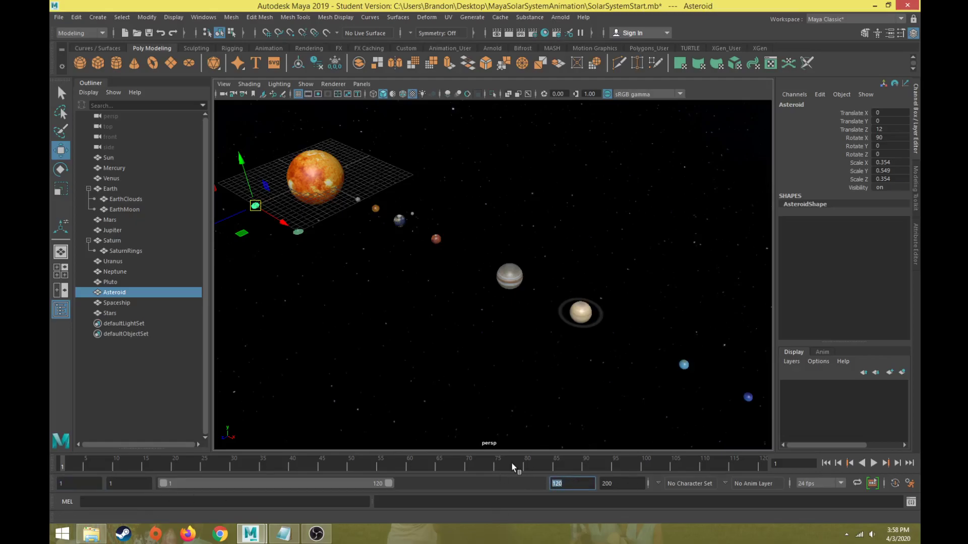
text(360)
key(Return)
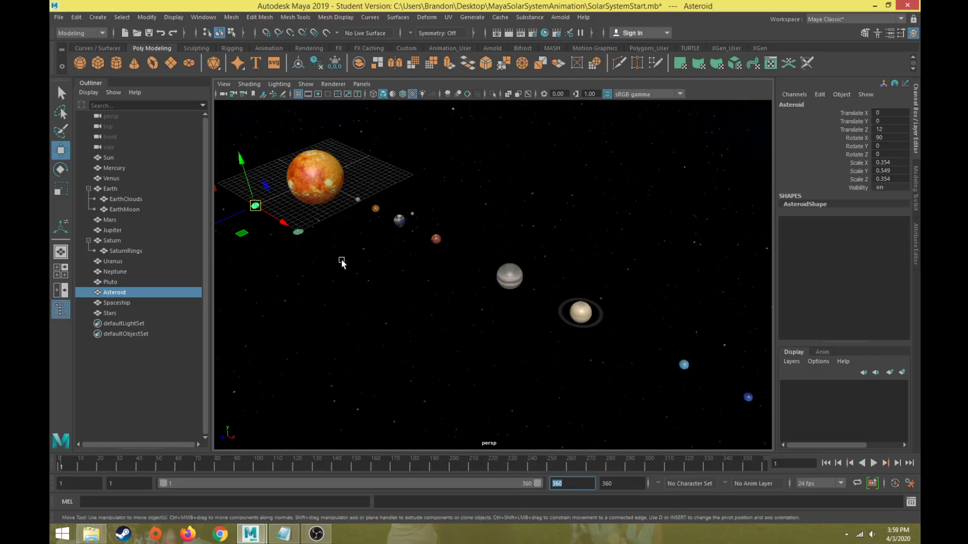
Select the planet Mercury beside the sun in the perspective view
scroll(342, 260, up, 5)
alt+middle_drag(302, 233, 622, 423)
scroll(542, 328, up, 4)
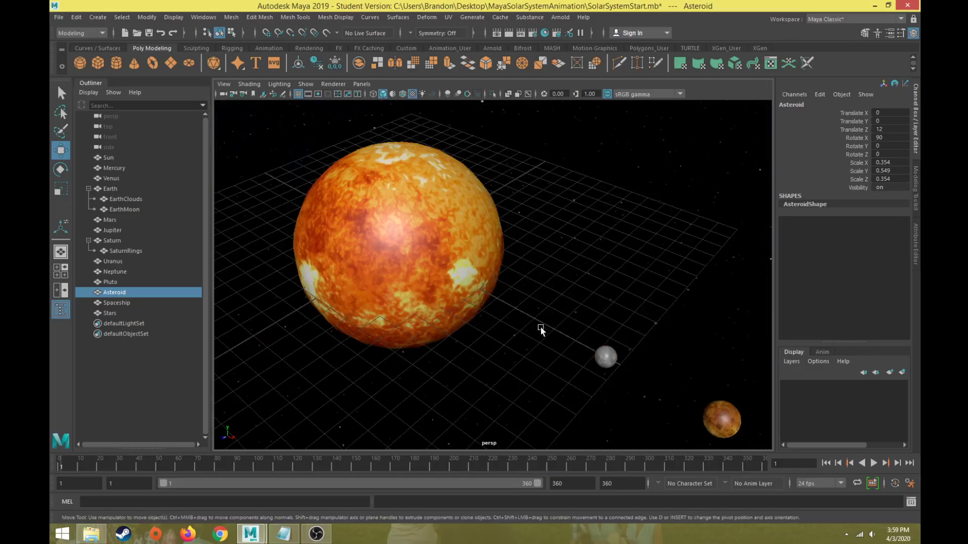
alt+middle_drag(542, 328, 482, 272)
click(555, 304)
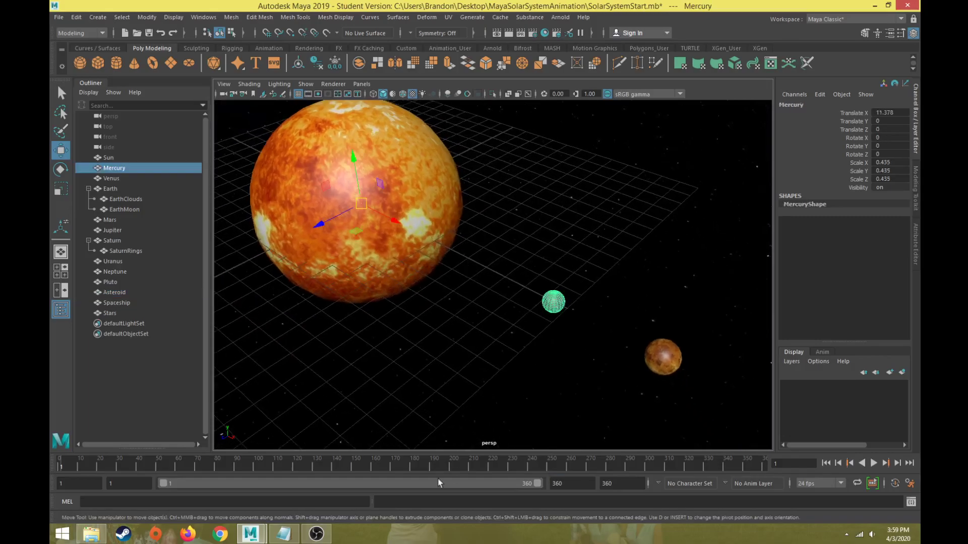
Switch to PlanetRevolutionsInfo.txt in Notepad to examine Pluto's increments, revolutions and total degrees, and select Neptune in the Maya scene
click(286, 537)
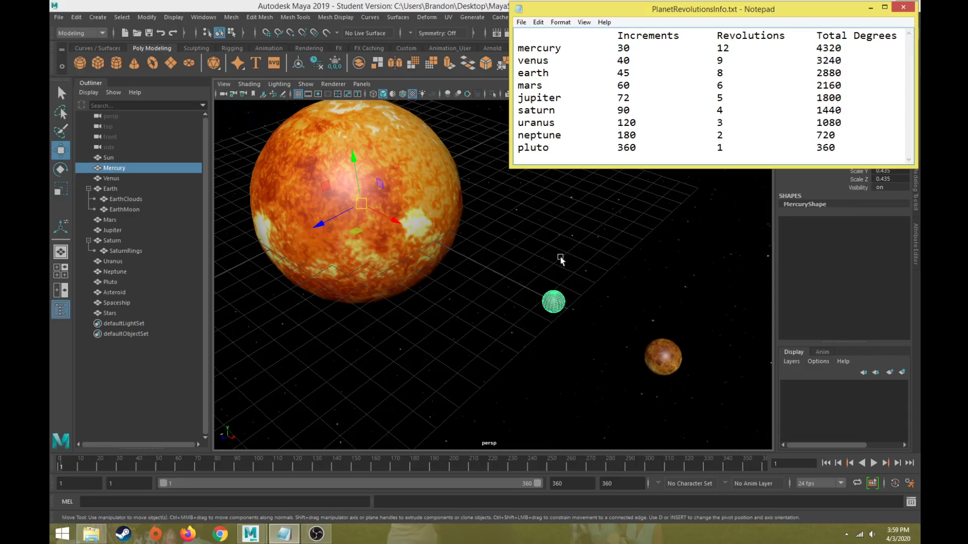
alt+right_drag(568, 324, 307, 208)
click(283, 533)
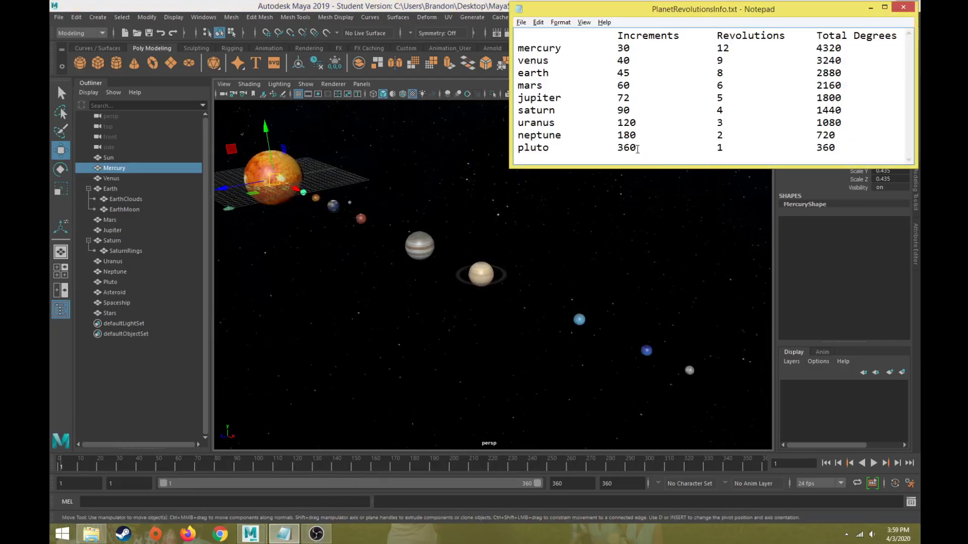
drag(637, 149, 616, 149)
click(639, 149)
drag(725, 149, 718, 150)
drag(836, 149, 817, 154)
click(646, 350)
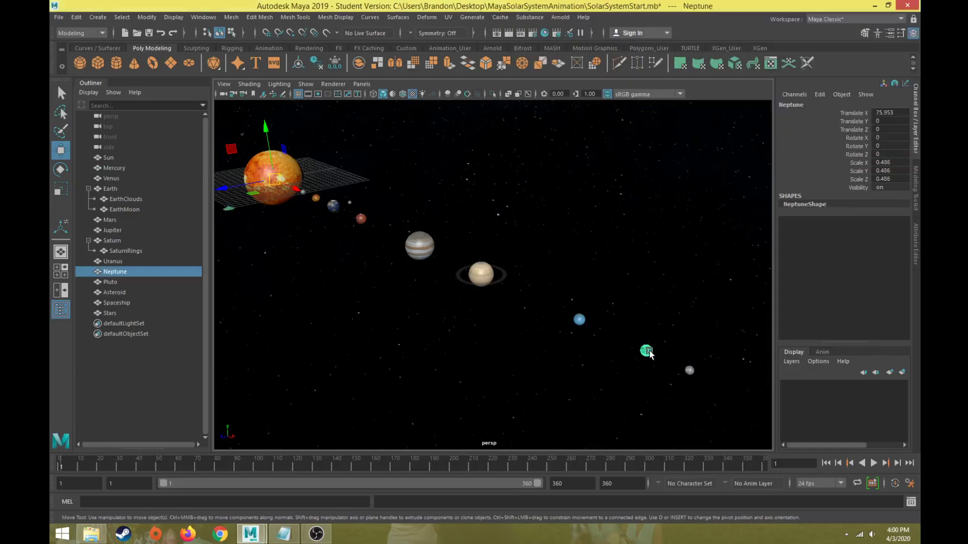
Switch to PlanetRevolutionsInfo.txt in Notepad to examine Neptune's revolutions and total degrees along with the whole table
click(279, 530)
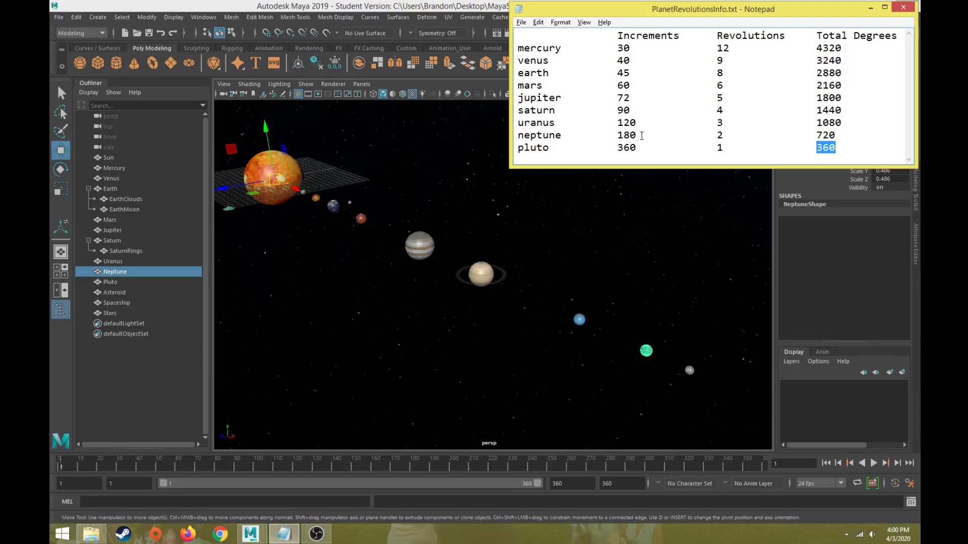
drag(725, 135, 715, 135)
drag(841, 134, 815, 135)
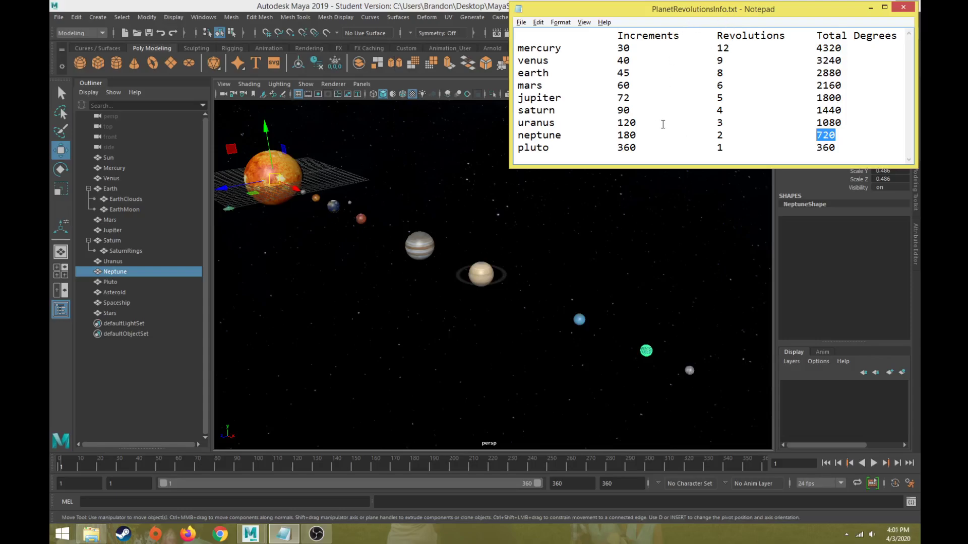
drag(848, 147, 457, 5)
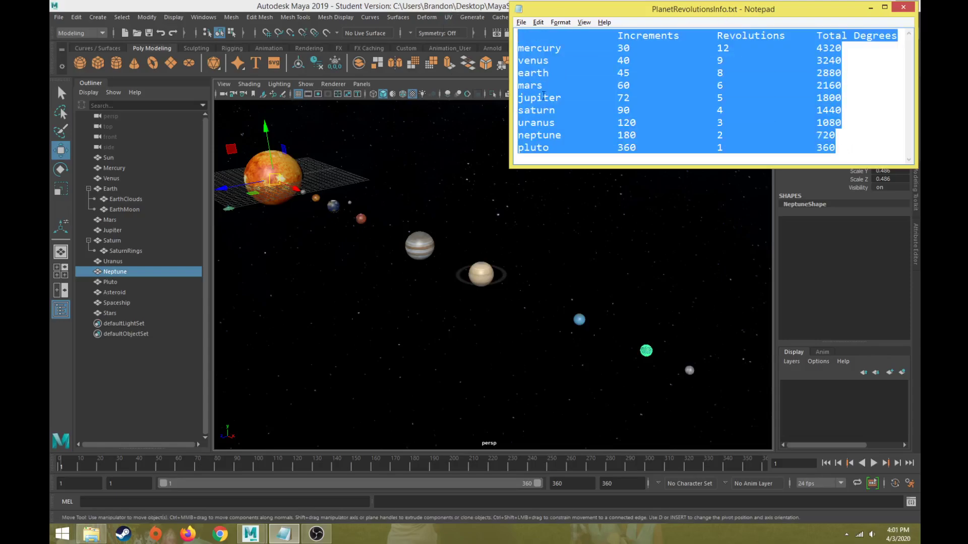
click(603, 56)
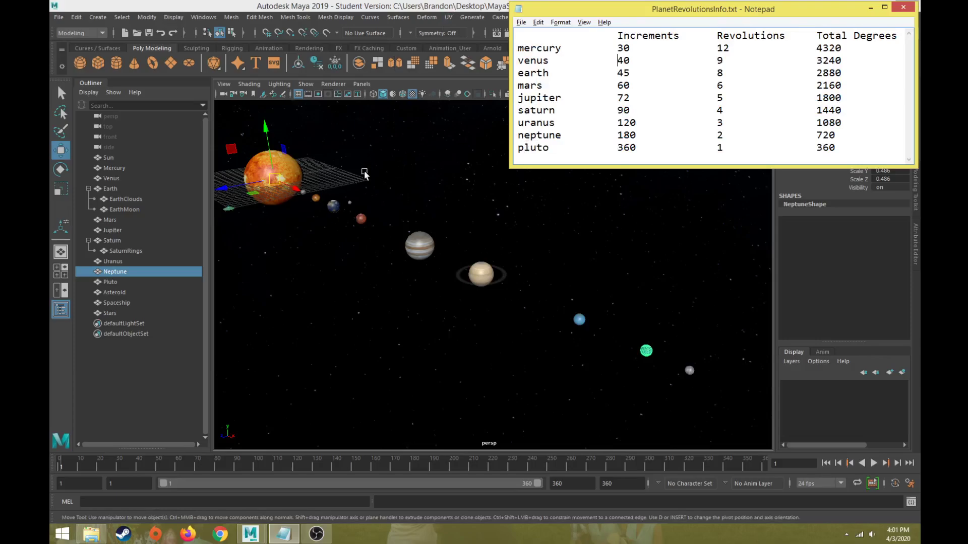
Back in Maya, select Mercury beside the sun and activate the Rotate tool
alt+middle_drag(322, 195, 539, 267)
scroll(539, 267, up, 10)
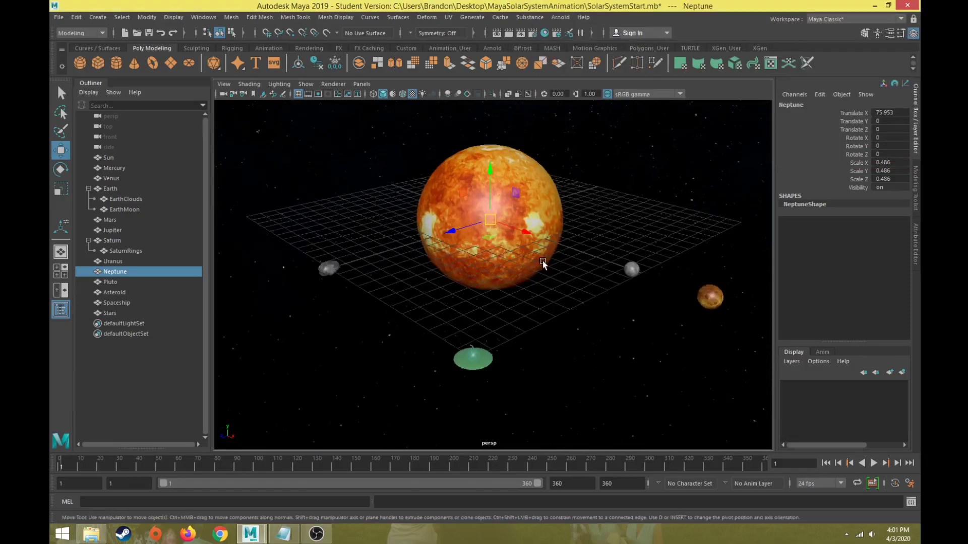
click(524, 296)
scroll(519, 297, down, 5)
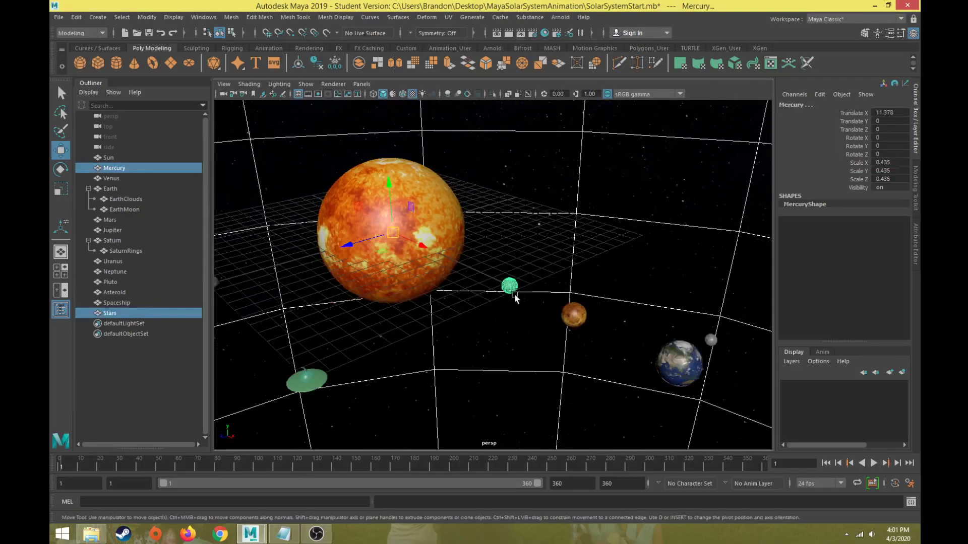
key(e)
alt+drag(458, 289, 502, 278)
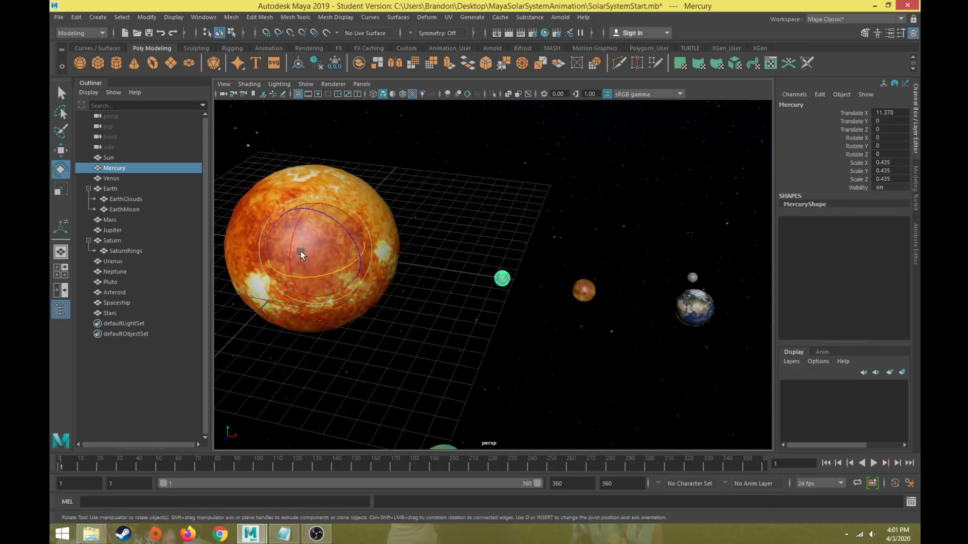
Try rotating Mercury several turns around the sun on the Y axis and reset its Rotate Y to 0
scroll(336, 271, down, 4)
scroll(336, 271, down, 2)
alt+drag(363, 265, 532, 119)
scroll(464, 322, up, 2)
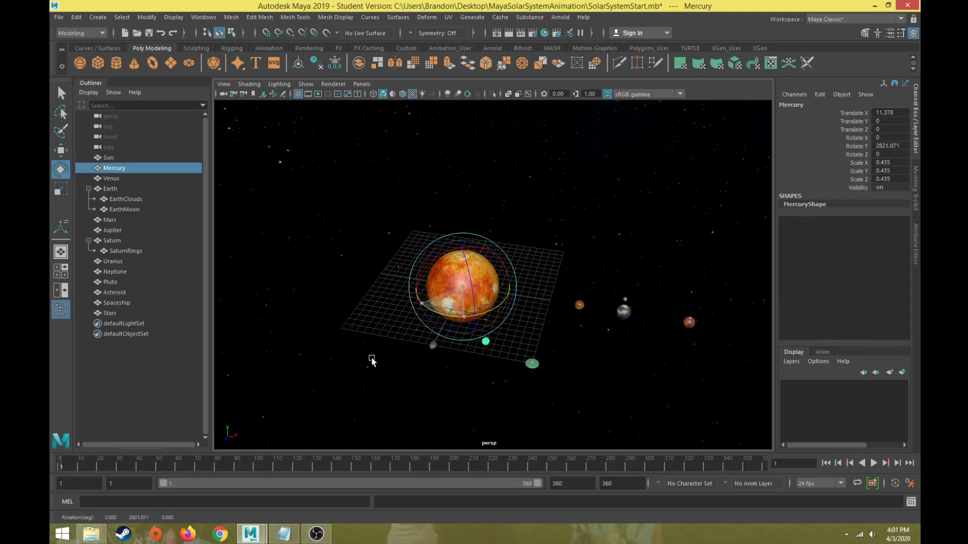
click(890, 146)
text(0)
key(Return)
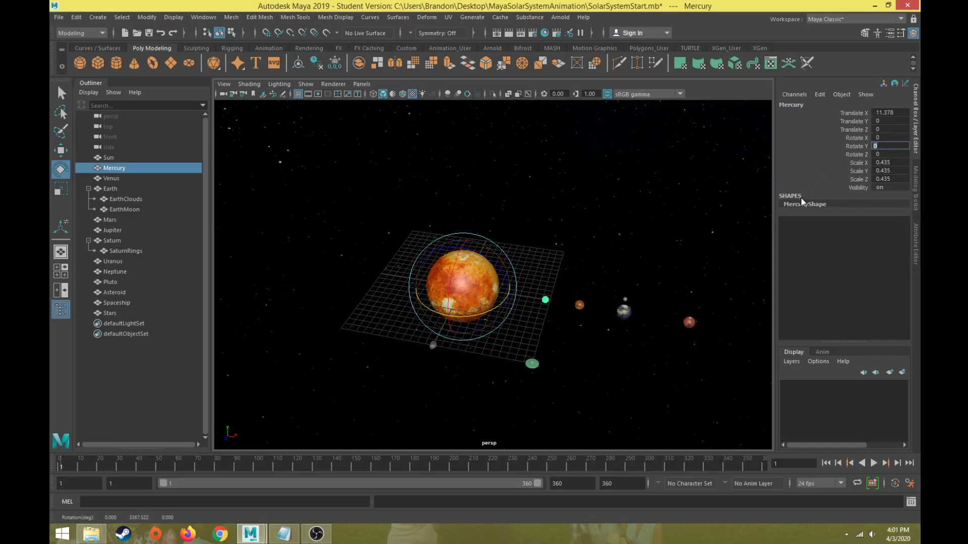
Examine Mercury's revolutions, total degrees and increments in PlanetRevolutionsInfo.txt in Notepad and return to Maya
mouse_move(285, 534)
click(284, 534)
drag(730, 49, 718, 49)
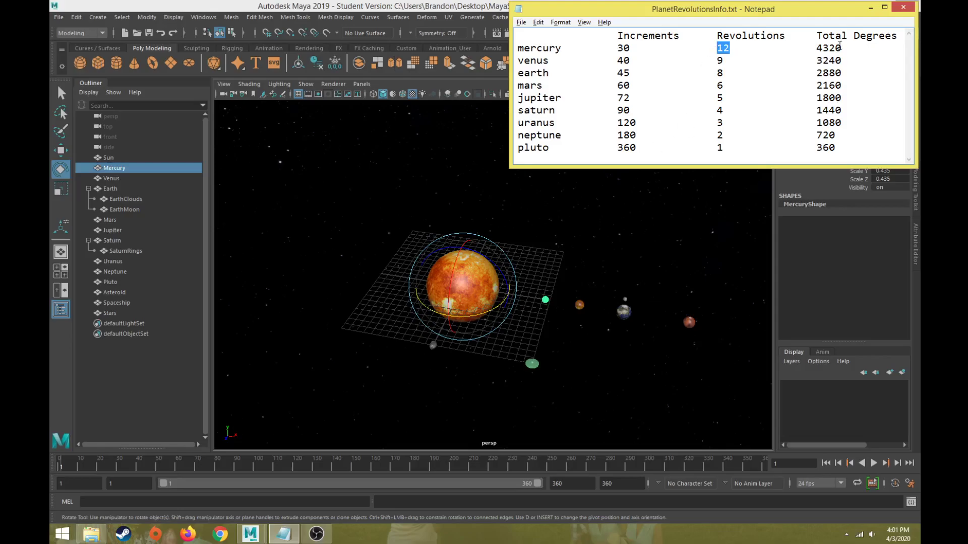
drag(842, 48, 817, 49)
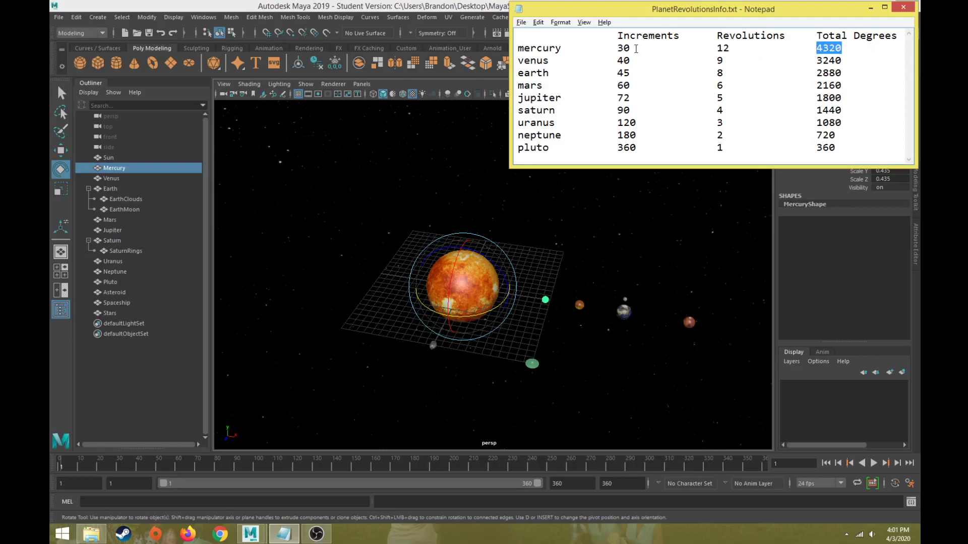
drag(630, 49, 611, 49)
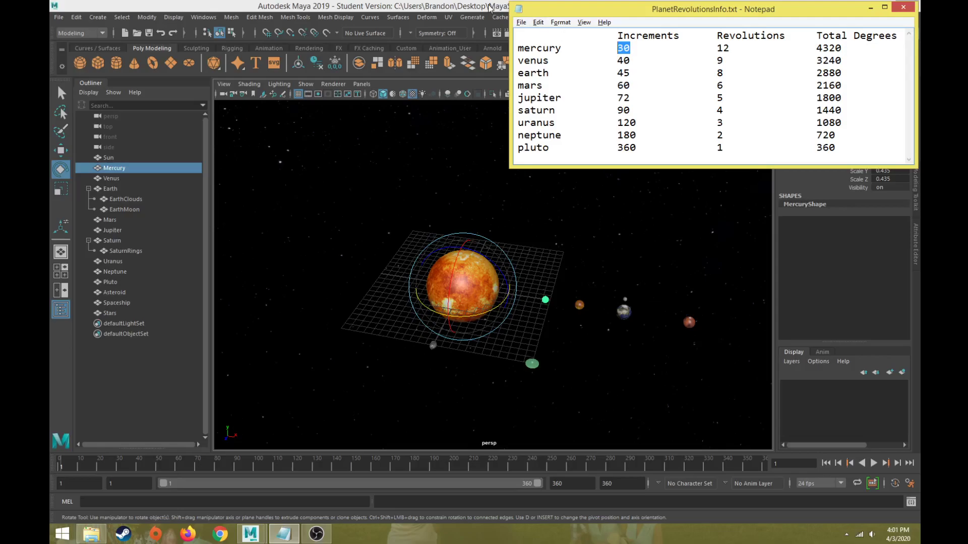
key(alt+Tab)
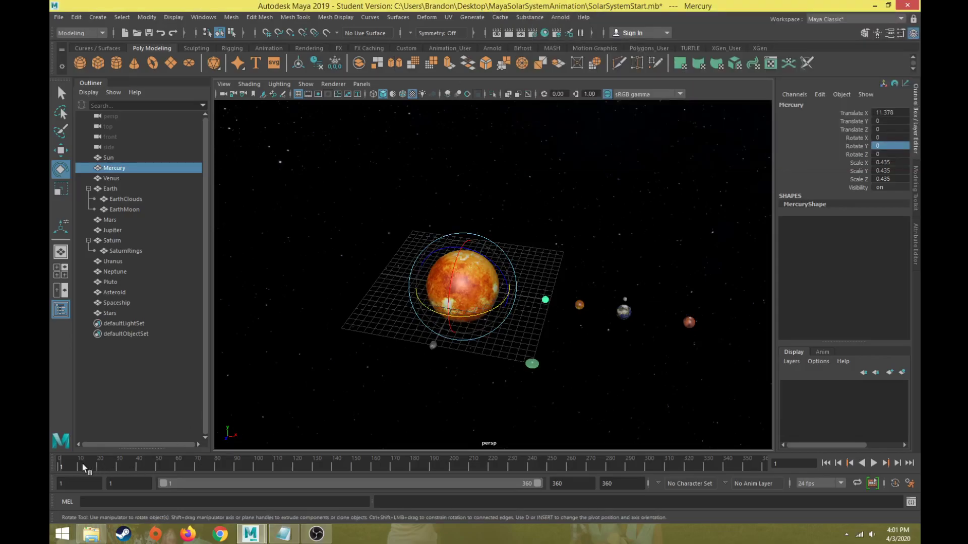
Scrub the timeline past frame 30 to preview Mercury's first revolution interval and return to frame 1
drag(61, 464, 119, 468)
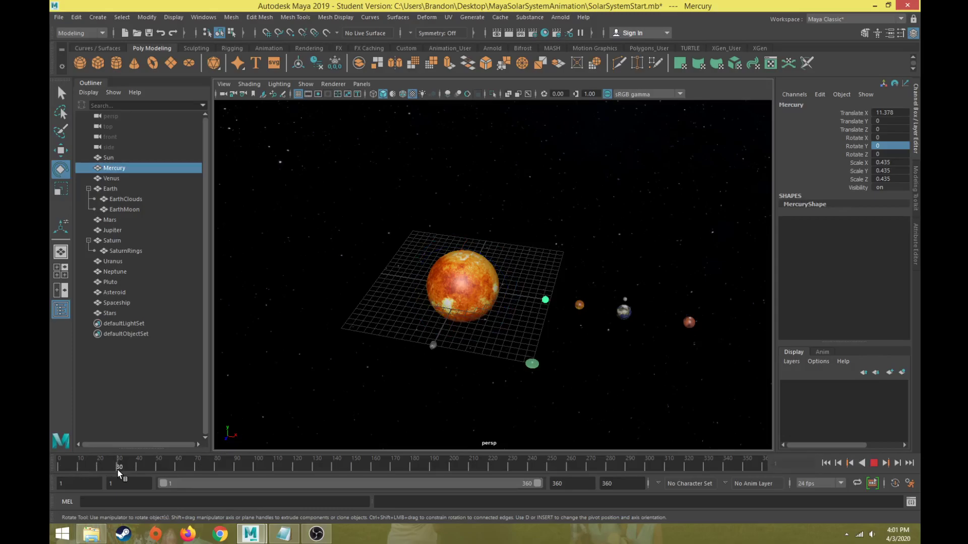
drag(117, 470, 170, 468)
scroll(428, 361, up, 5)
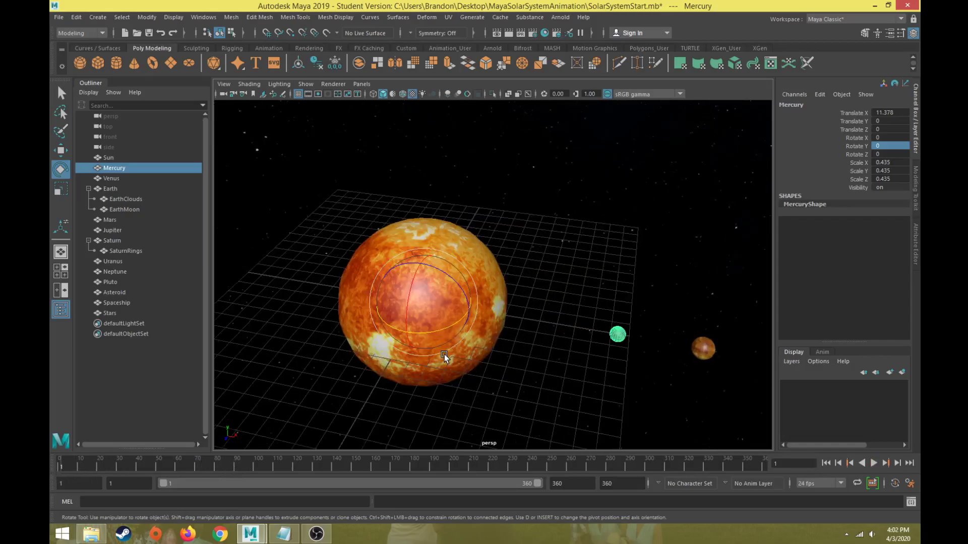
alt+middle_drag(521, 319, 577, 275)
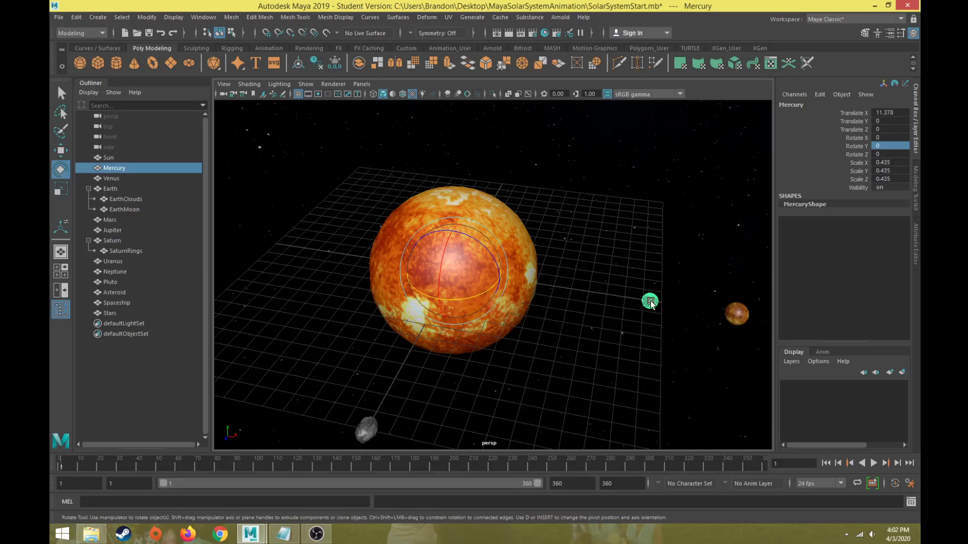
key(alt+v)
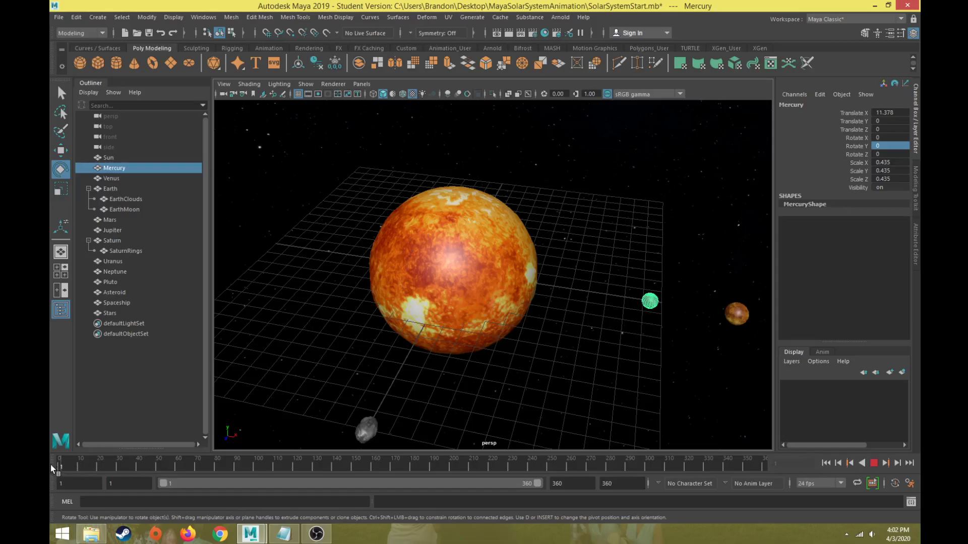
key(alt+v)
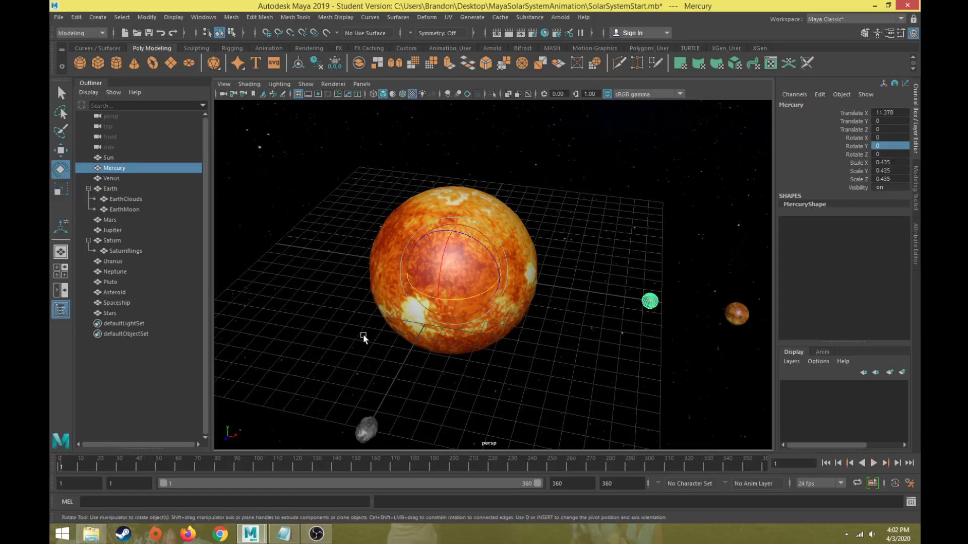
Set a keyframe on all of Mercury's channels at frame 1
key(s)
click(916, 116)
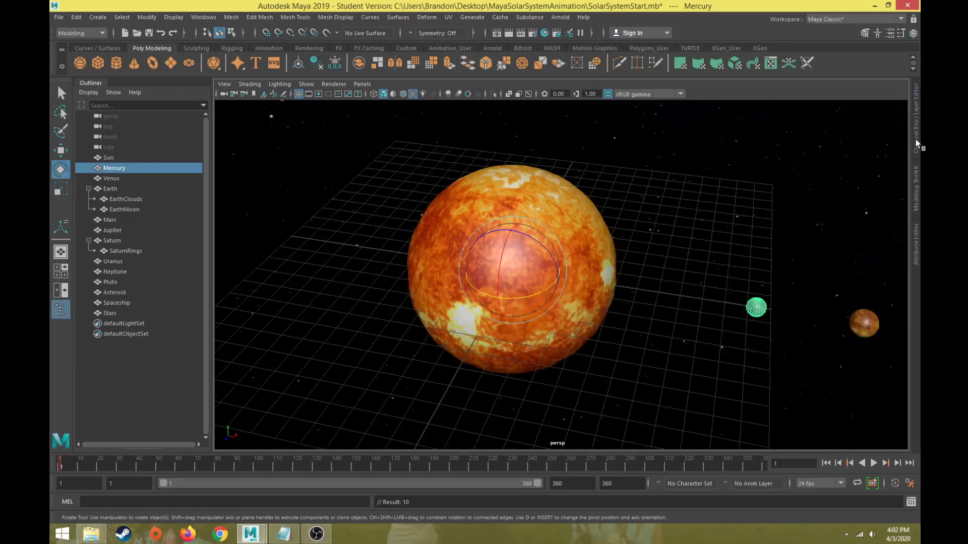
click(916, 144)
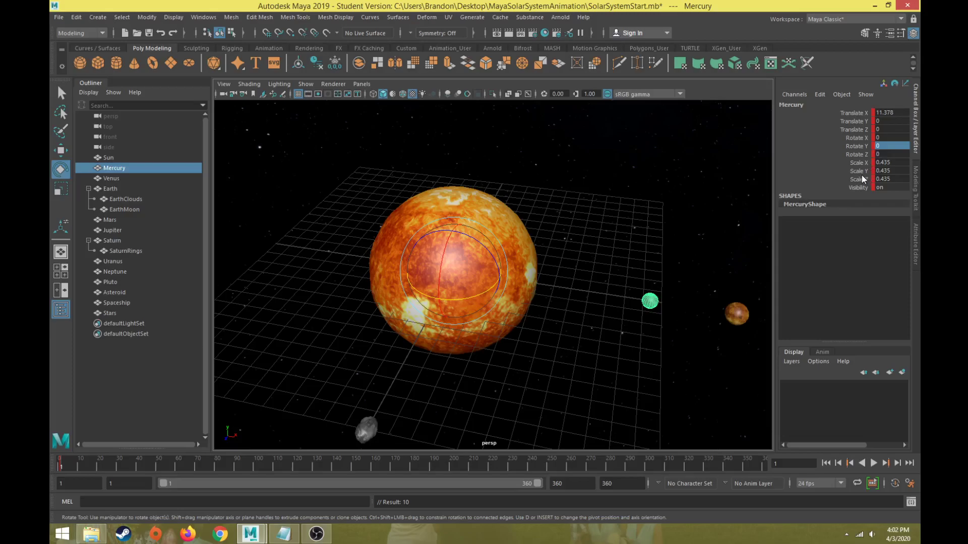
Compare the timeline key markers of Mercury and the Sun while scrubbing, ending with Mercury selected at frame 1
drag(86, 467, 102, 471)
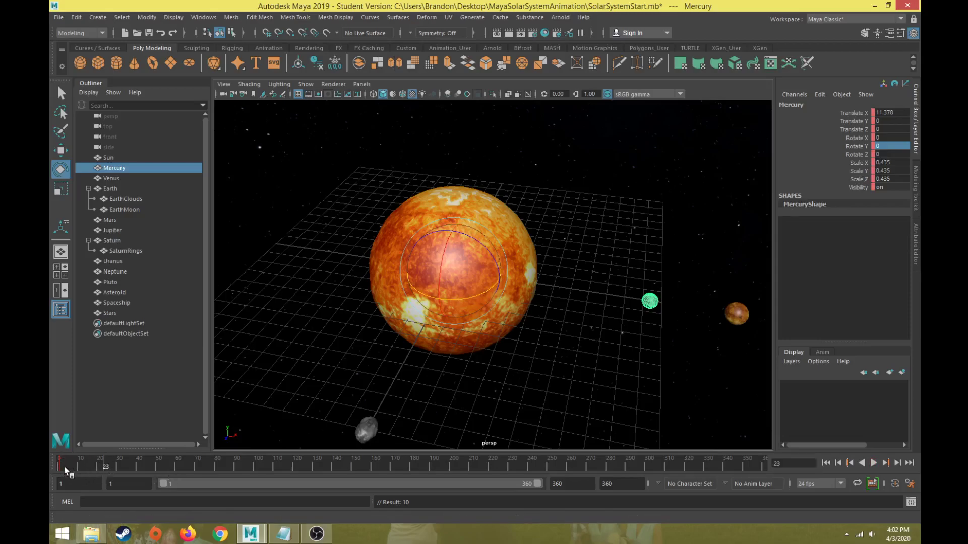
click(60, 468)
key(alt+v)
key(alt+v)
click(60, 469)
click(473, 225)
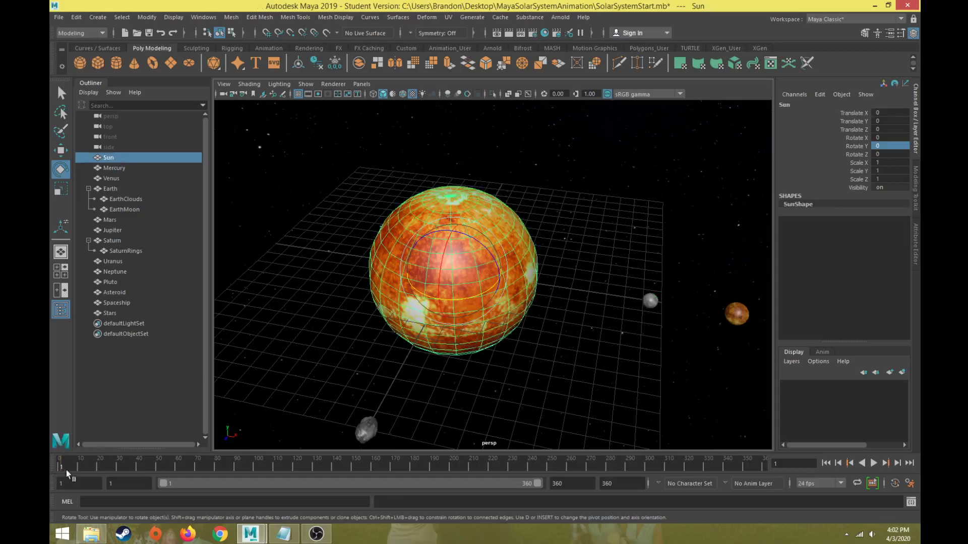
drag(56, 463, 93, 467)
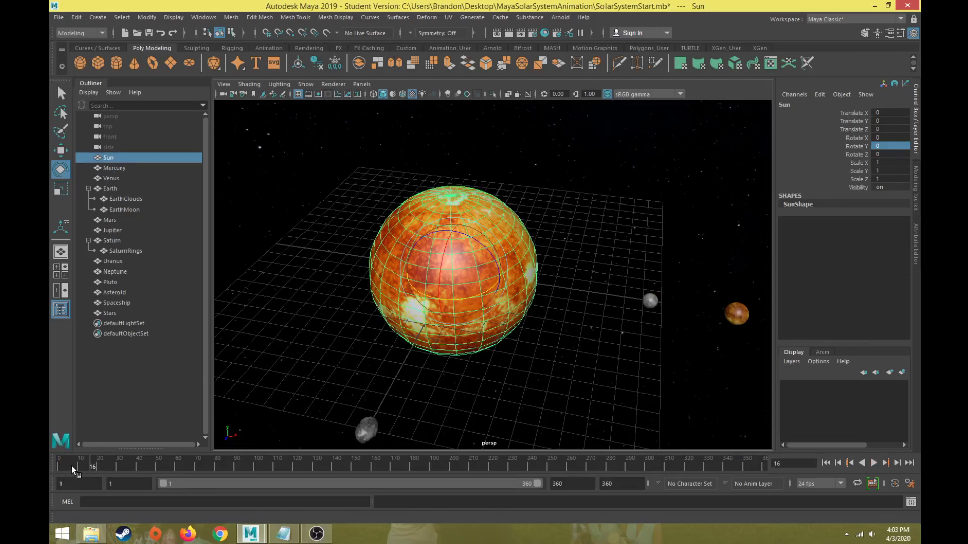
click(649, 302)
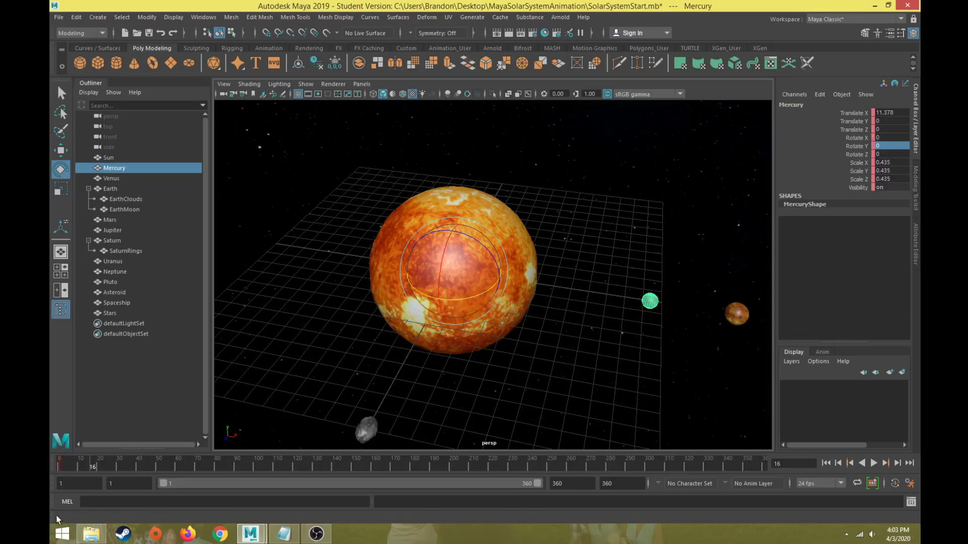
click(59, 464)
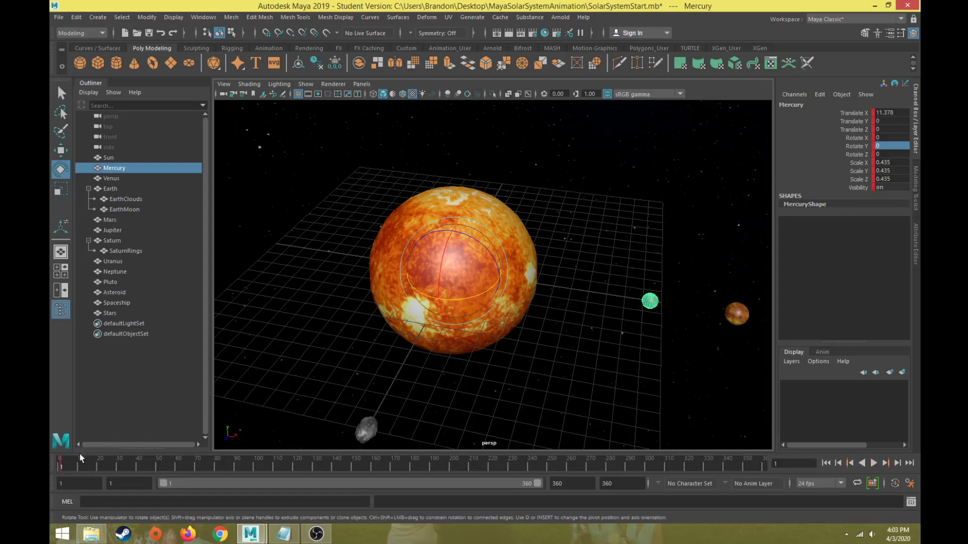
Key Mercury again at frame 1 and move the current time to frame 360
key(s)
key(alt+v)
drag(223, 467, 767, 469)
key(alt+v)
Rotate Mercury around the sun at frame 360, setting its Rotate Y to the 4320 total degrees listed in PlanetRevolutionsInfo.txt
drag(452, 298, 271, 506)
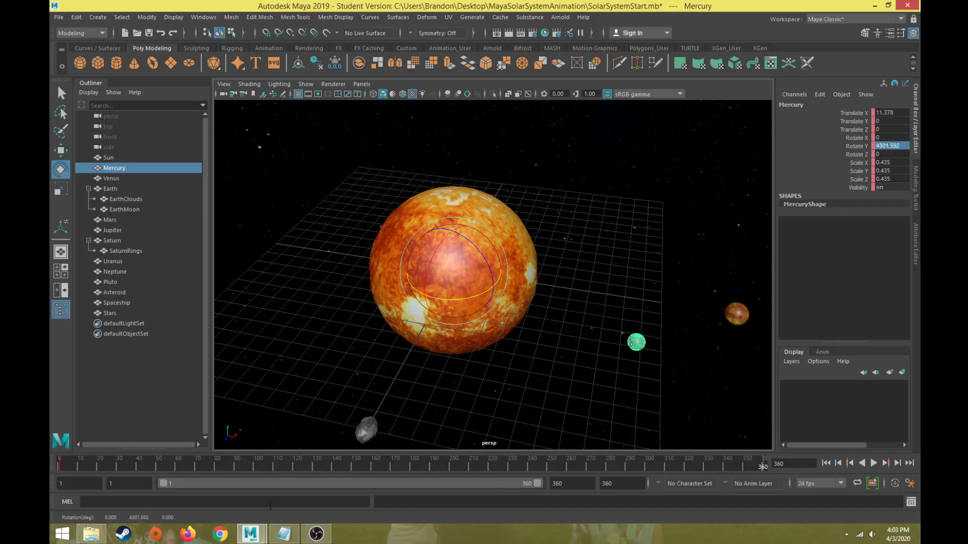
click(284, 533)
drag(848, 48, 819, 48)
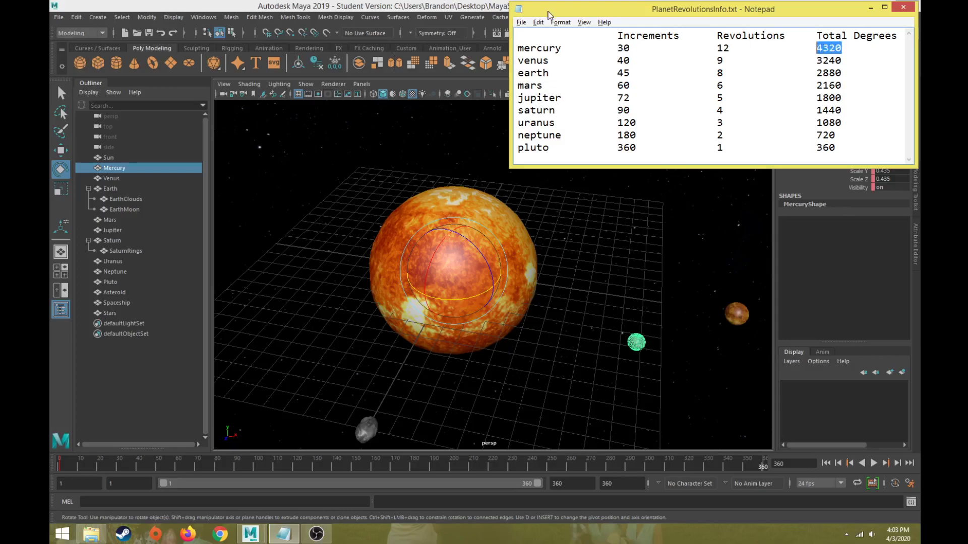
key(alt+Tab)
double_click(886, 146)
double_click(886, 147)
text(4320)
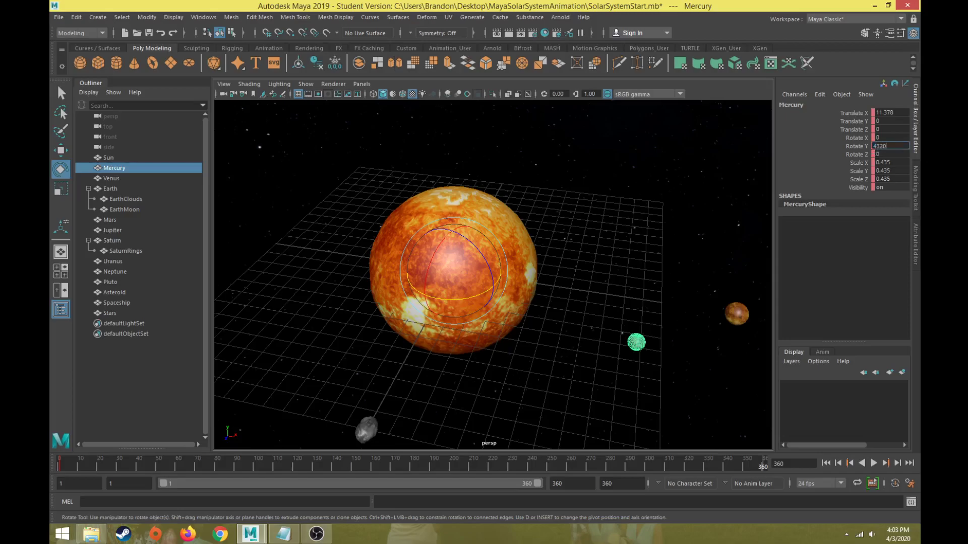
key(Return)
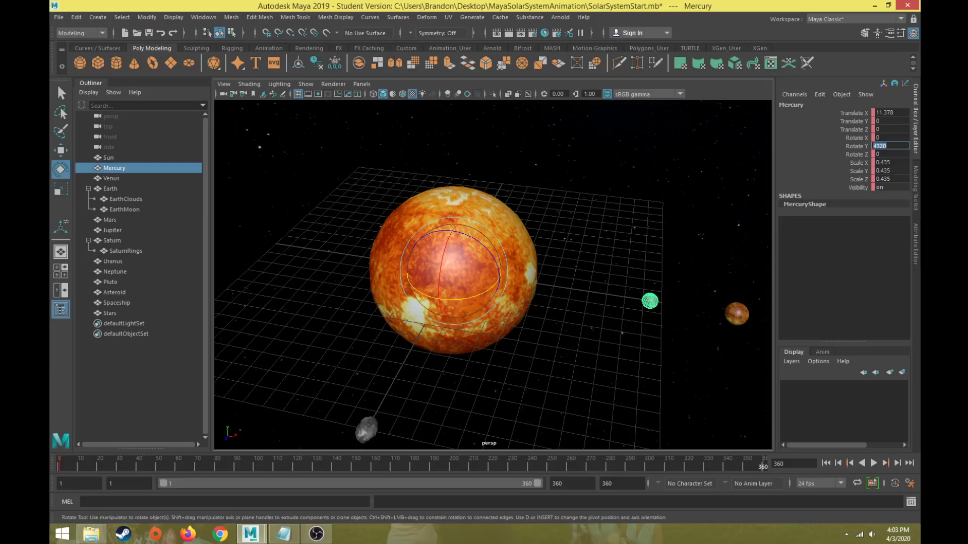
Set a keyframe on Mercury at frame 360 with the Rotate Y channel selected
click(857, 154)
click(857, 146)
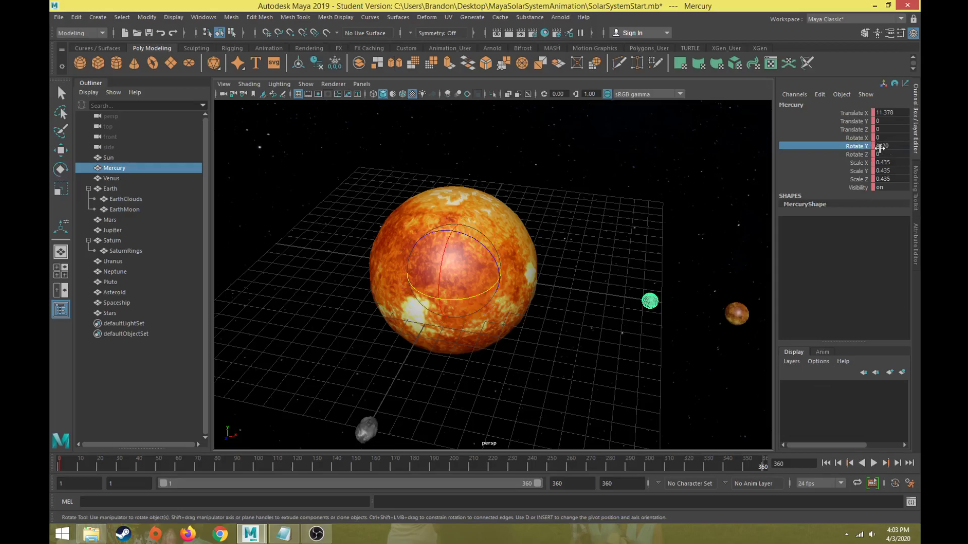
click(861, 138)
click(860, 146)
key(s)
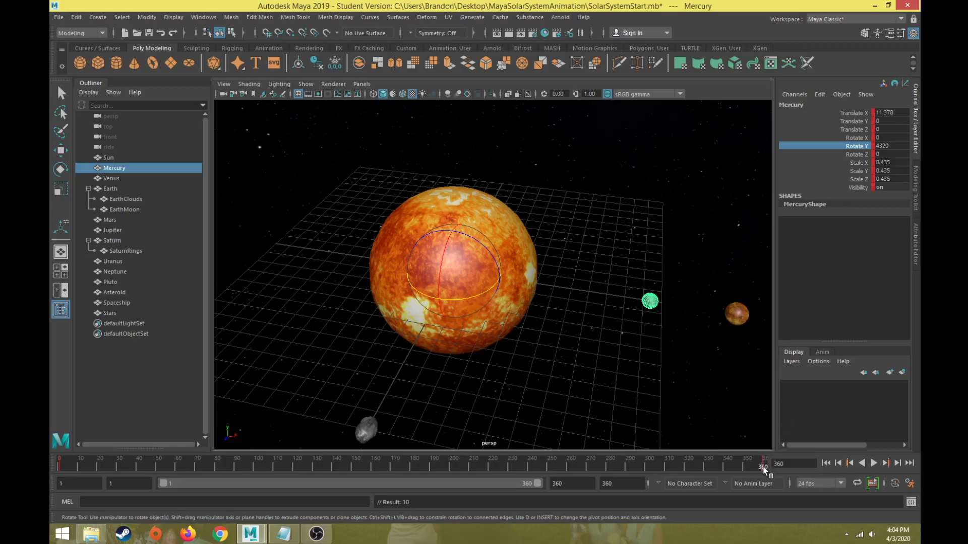
Scrub back to frame 1, play the animation to review Mercury's orbit around the sun, and stop playback
key(alt+v)
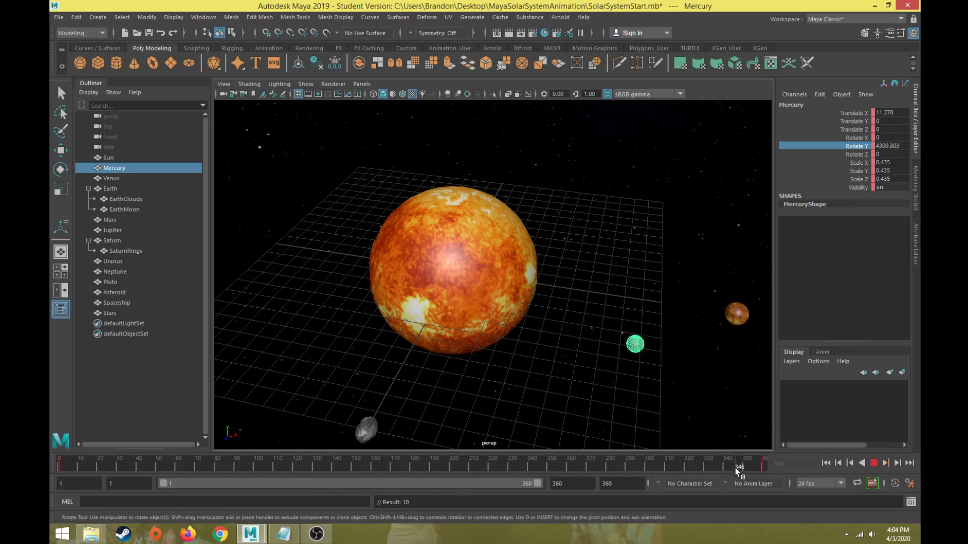
mouse_move(500, 470)
mouse_down()
mouse_move(243, 463)
mouse_move(454, 468)
mouse_move(264, 437)
mouse_move(49, 434)
mouse_up()
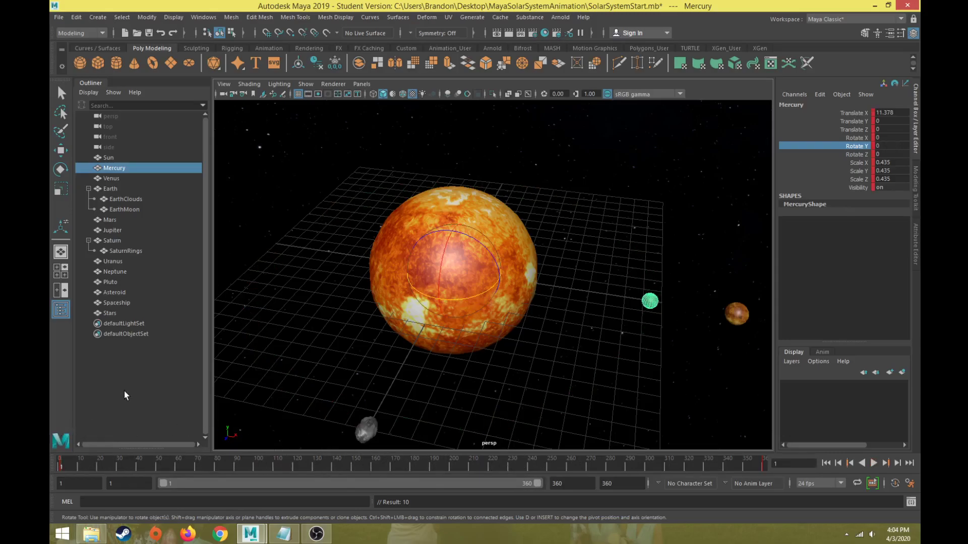
click(873, 464)
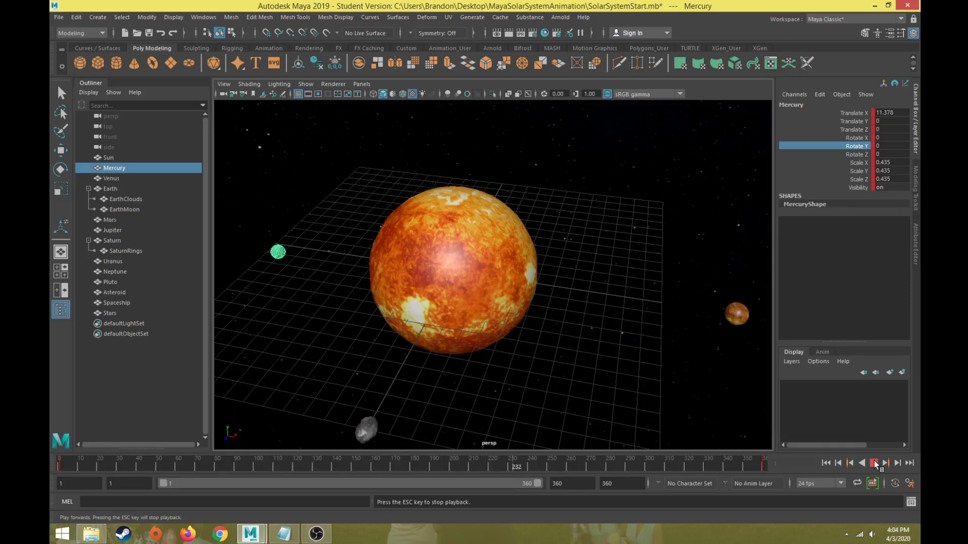
click(875, 465)
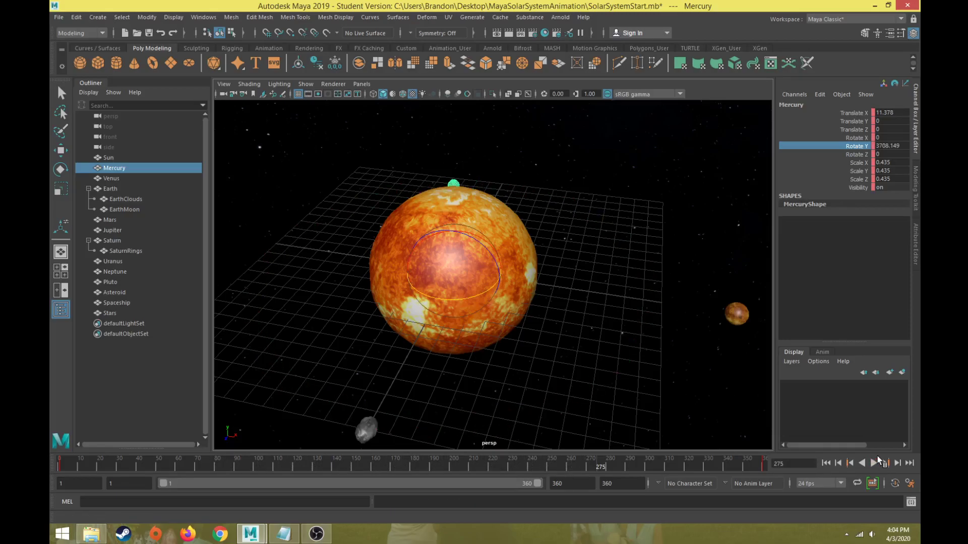
Set a keyframe on Venus at frame 1 after checking its total degrees in PlanetRevolutionsInfo.txt
drag(733, 464, 50, 447)
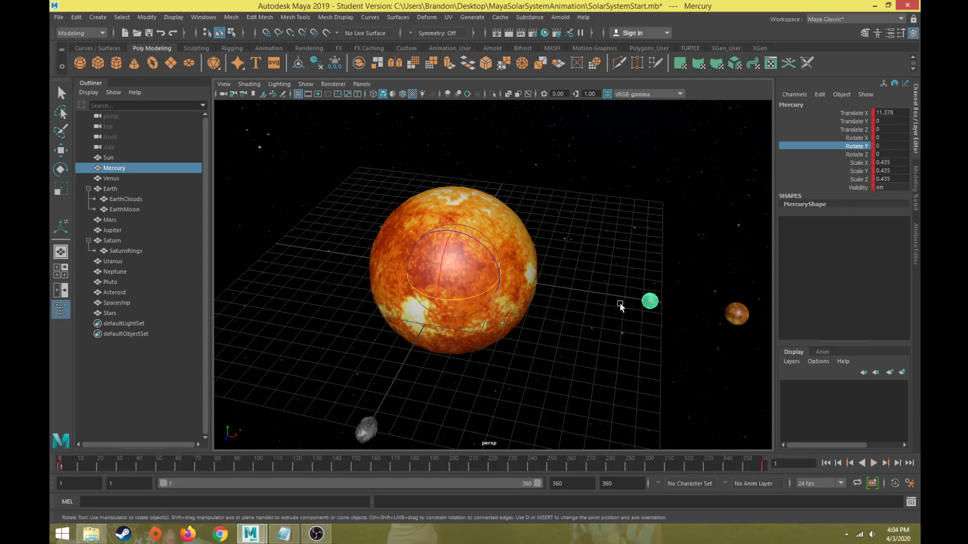
key(e)
click(665, 302)
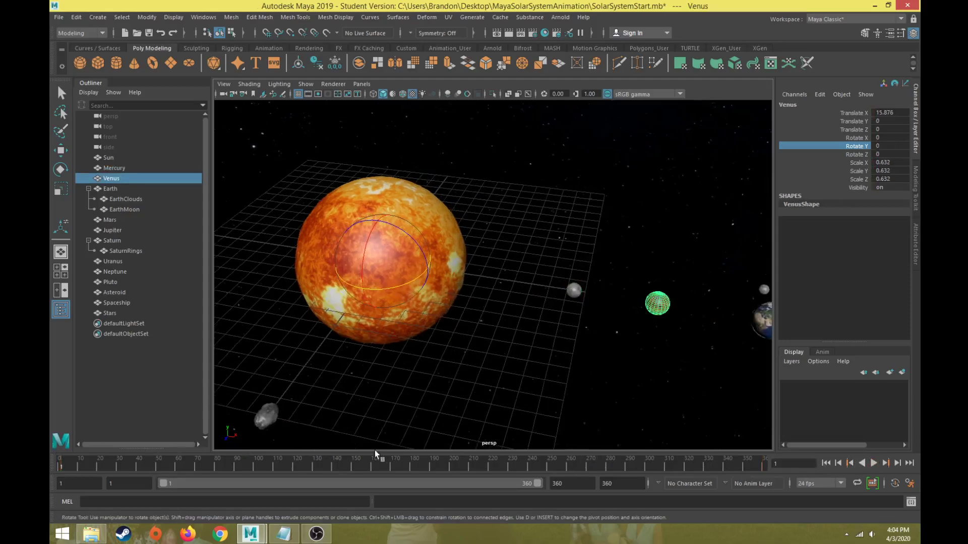
click(284, 534)
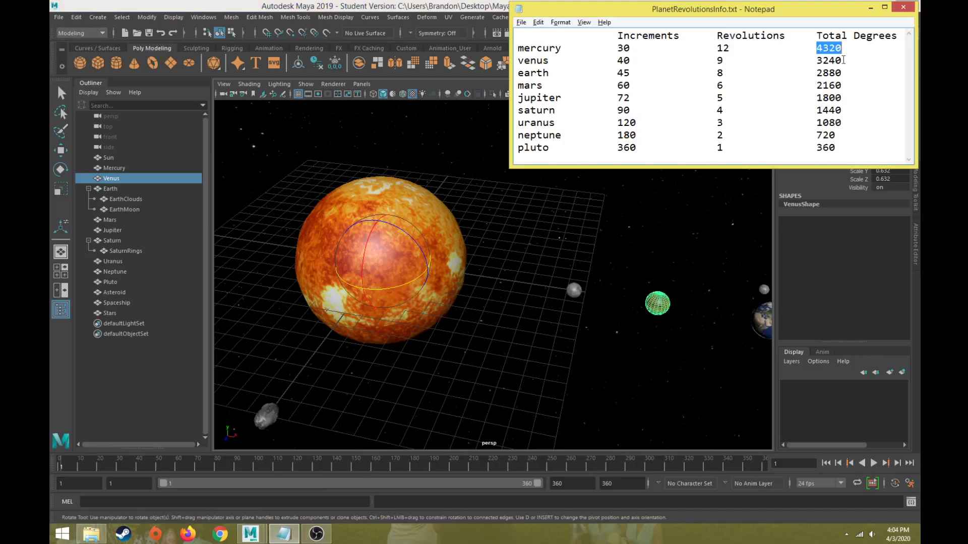
click(419, 6)
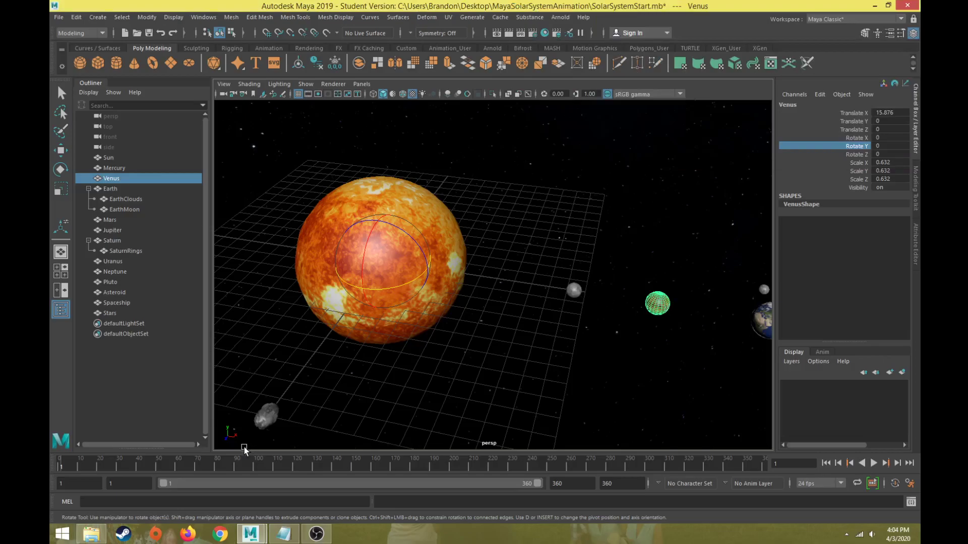
key(alt+v)
key(alt+v)
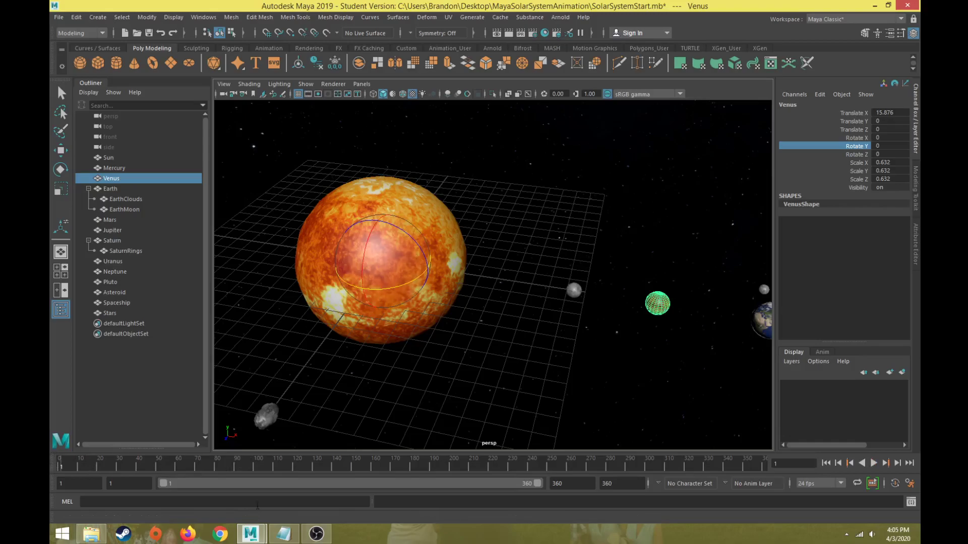
key(s)
Set Venus's Rotate Y to the listed 3240 degrees at frame 360 and key it
key(alt+v)
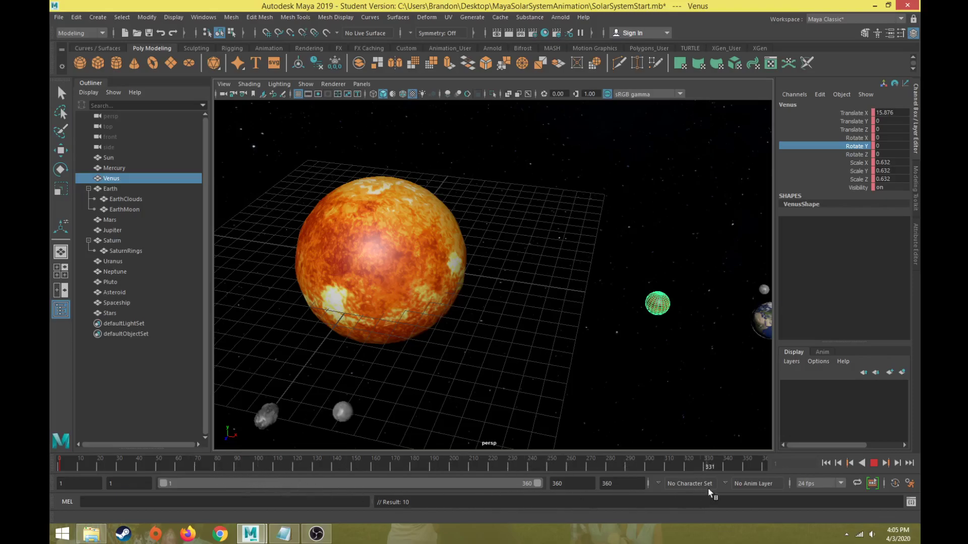
double_click(890, 146)
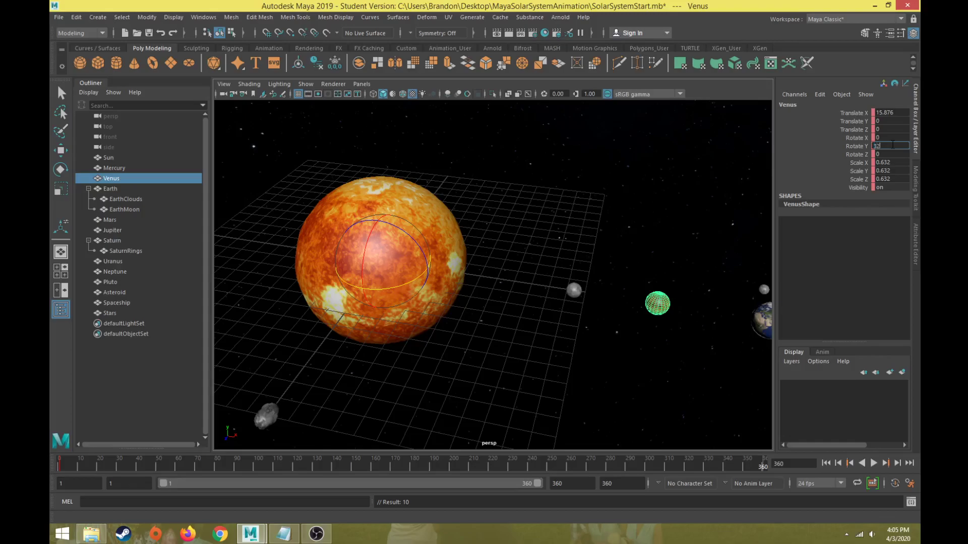
click(287, 539)
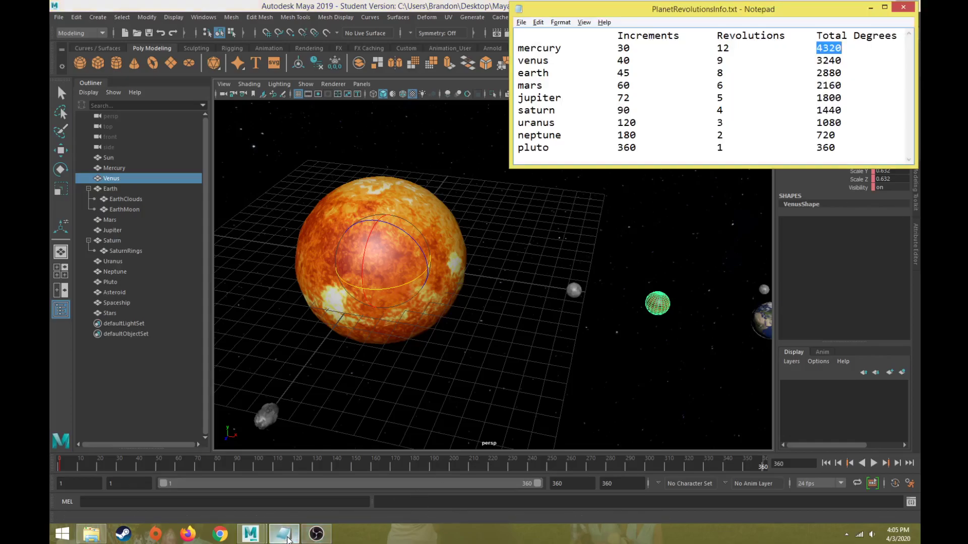
click(288, 538)
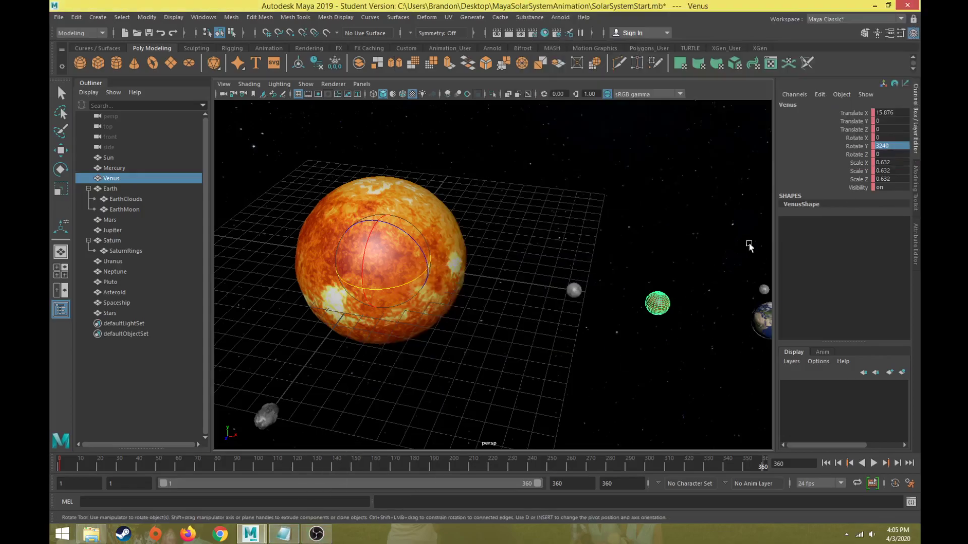
click(864, 146)
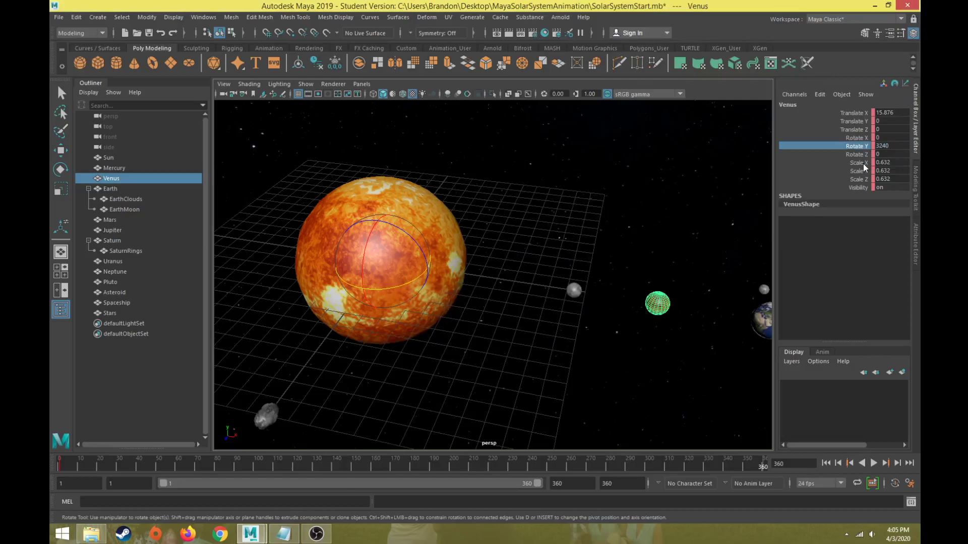
key(s)
Play the animation to review Venus's orbit around the sun, stop playback, and return to frame 1
scroll(585, 360, down, 4)
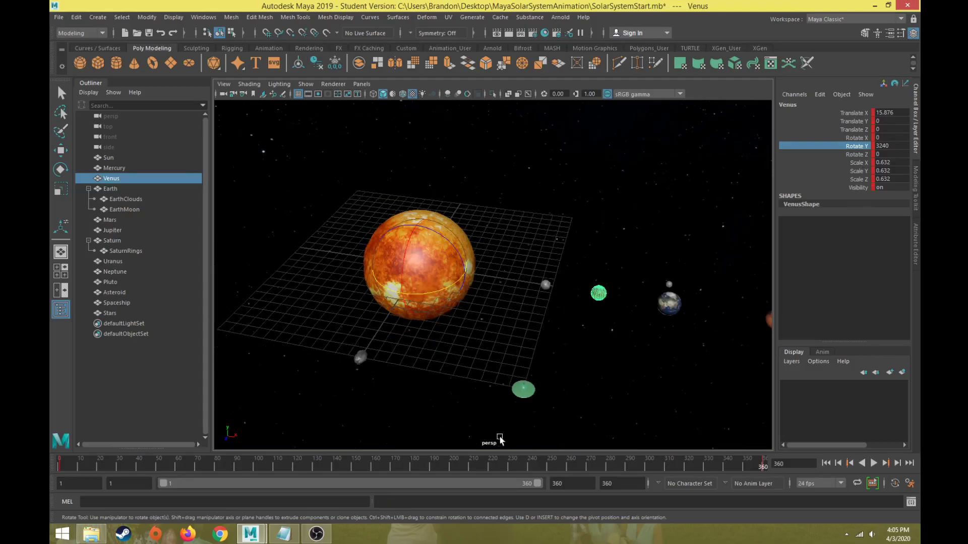
click(873, 462)
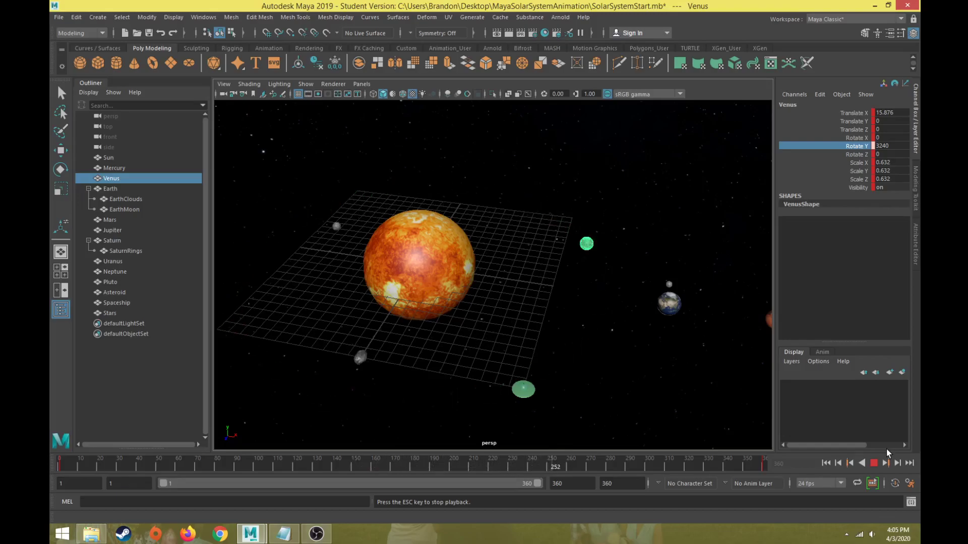
click(874, 466)
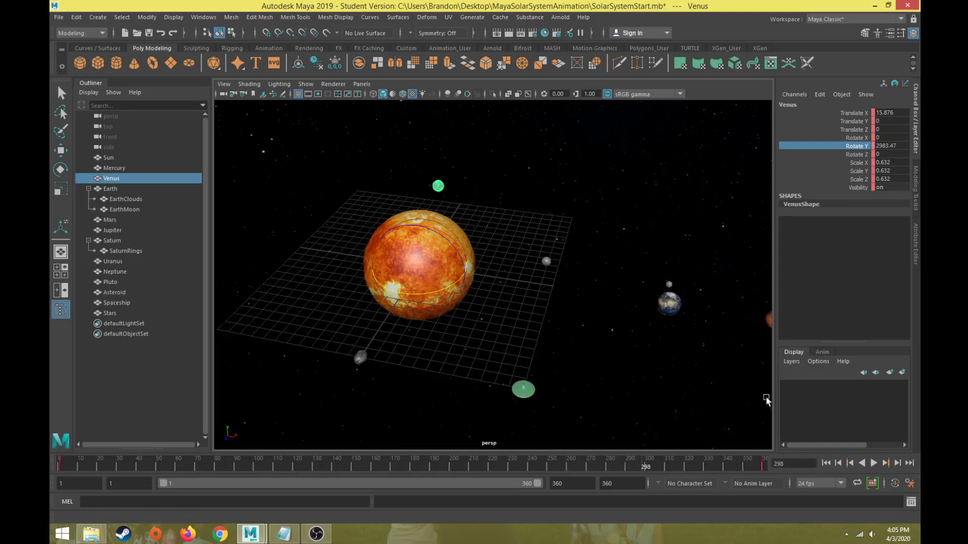
drag(676, 459, 82, 457)
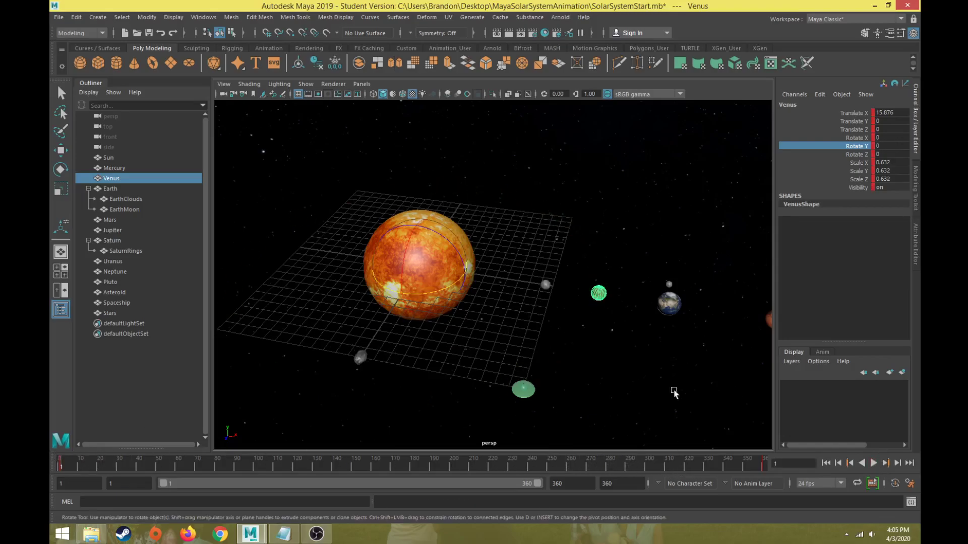
Set a keyframe on Earth at frame 1 and look up its total degrees in PlanetRevolutionsInfo.txt
click(111, 189)
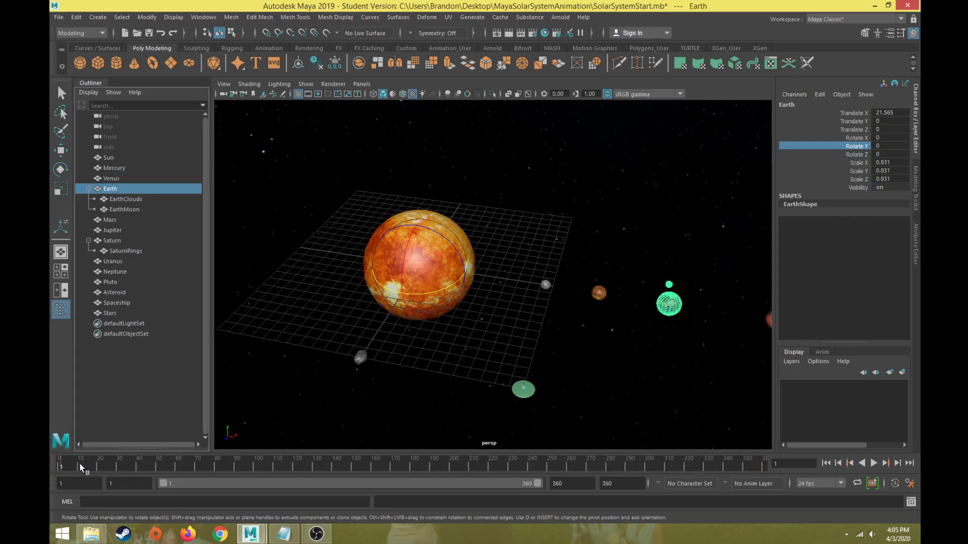
key(s)
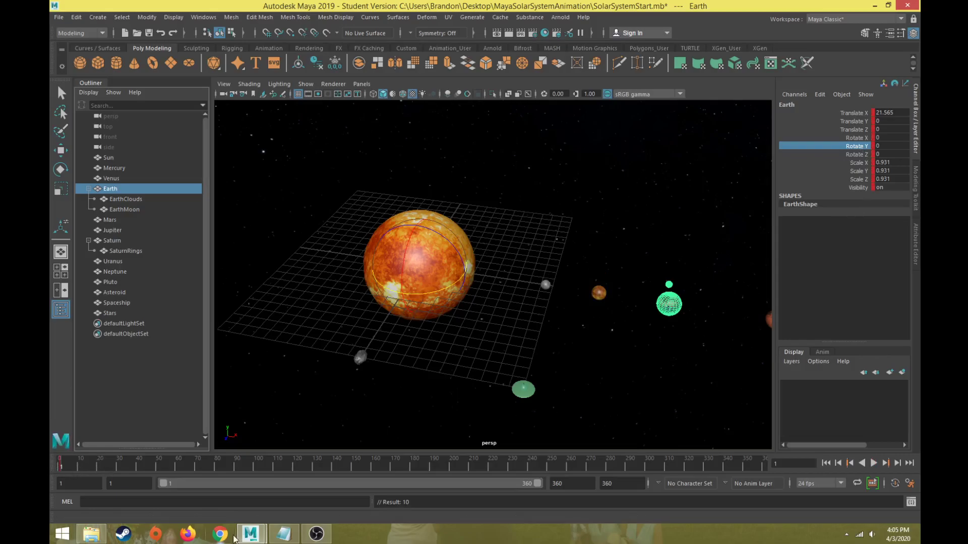
click(284, 533)
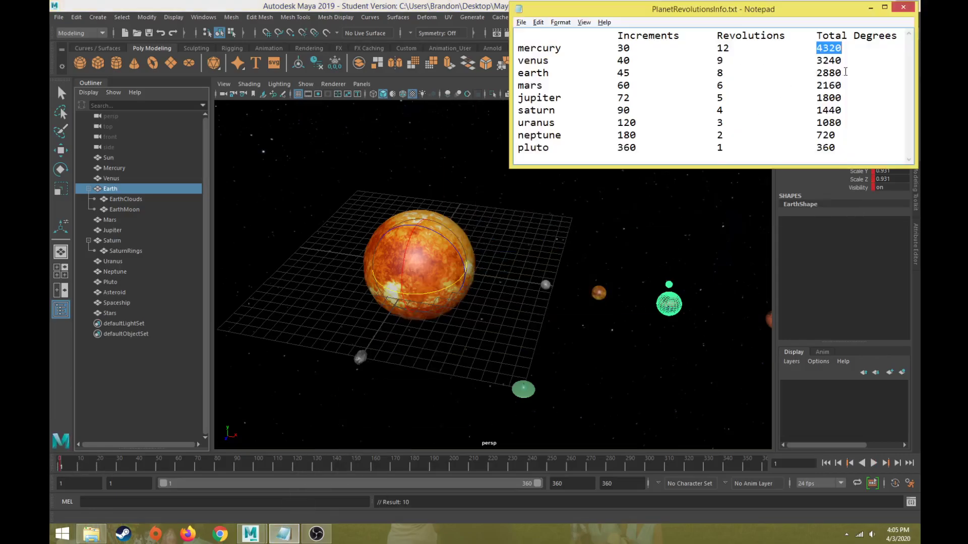
click(460, 7)
Set Earth's Rotate Y to 2880 at frame 360 and key it
drag(487, 466, 779, 470)
click(891, 146)
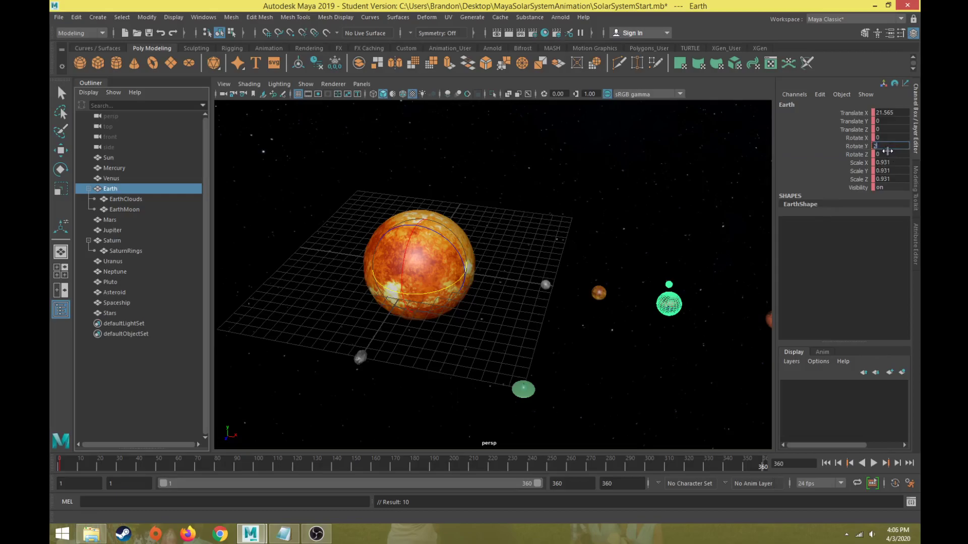
key(Return)
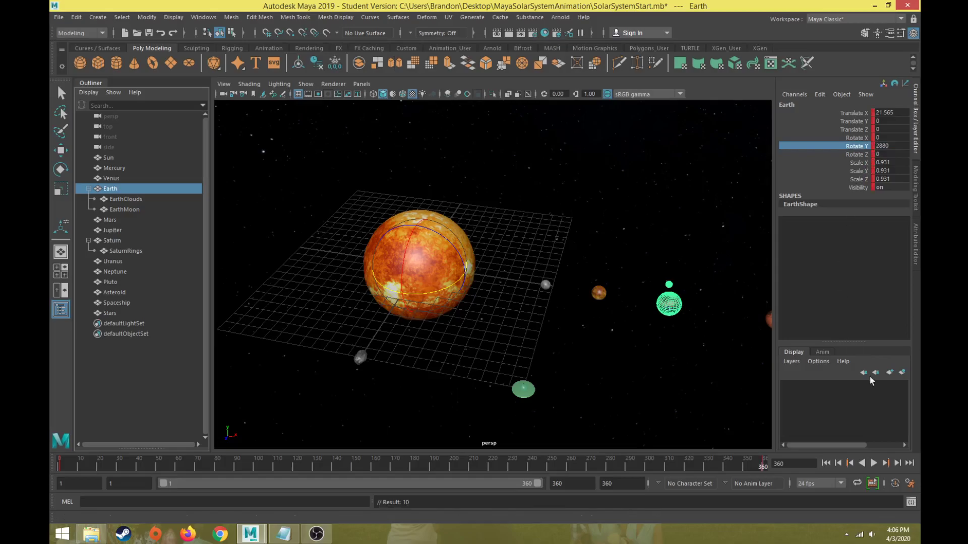
Play the animation to review Earth's orbit alongside Mercury and Venus, stop playback, and return to frame 1
click(872, 464)
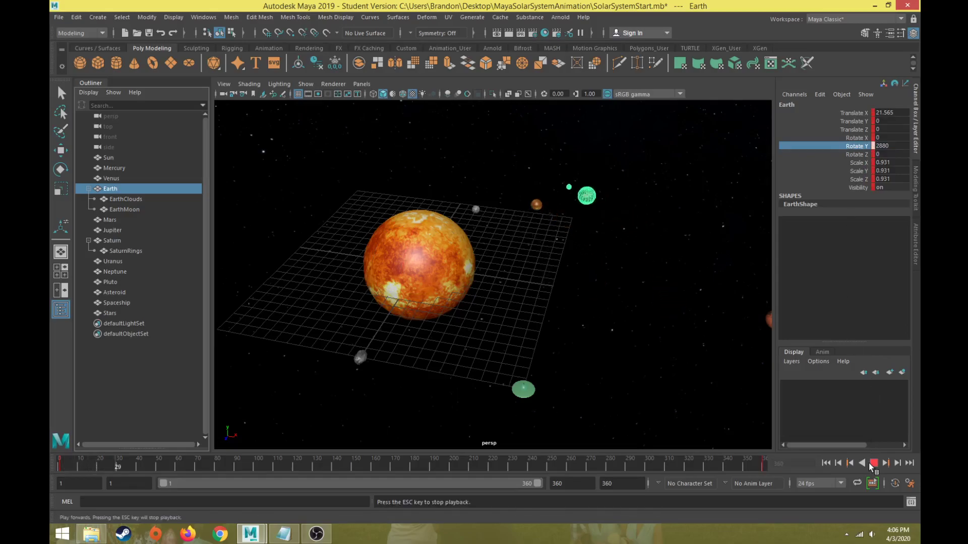
scroll(433, 250, down, 2)
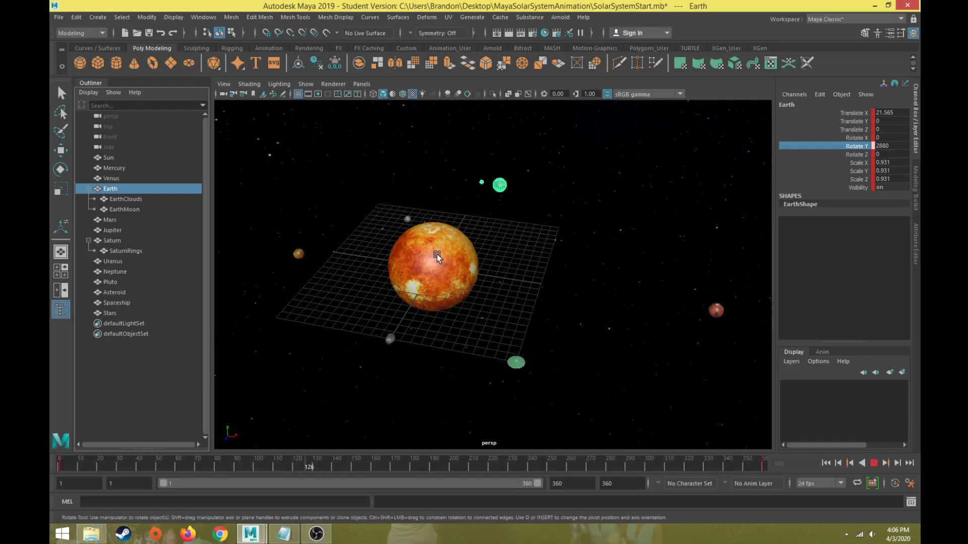
drag(355, 459, 424, 471)
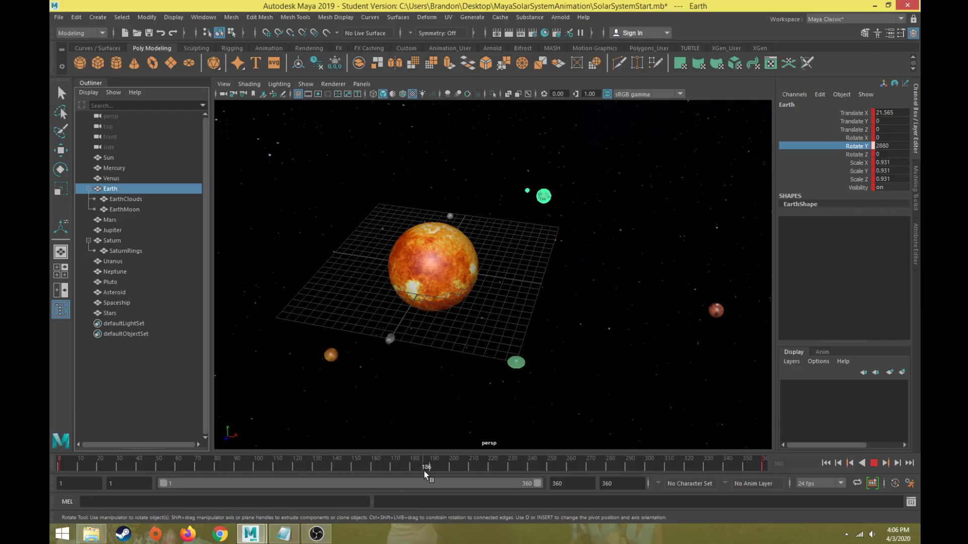
click(875, 464)
click(826, 463)
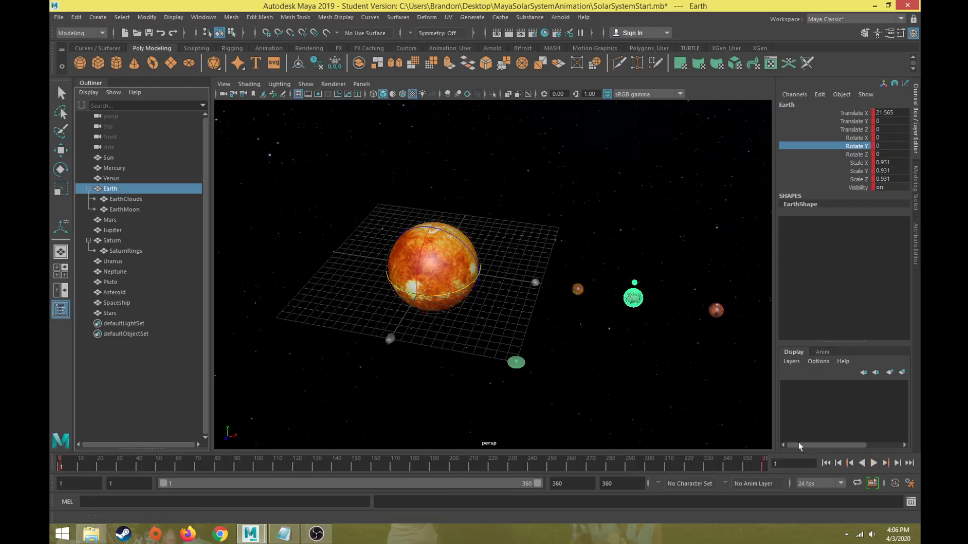
Set a keyframe on Mars at frame 1 and look up its total degrees in PlanetRevolutionsInfo.txt
click(715, 309)
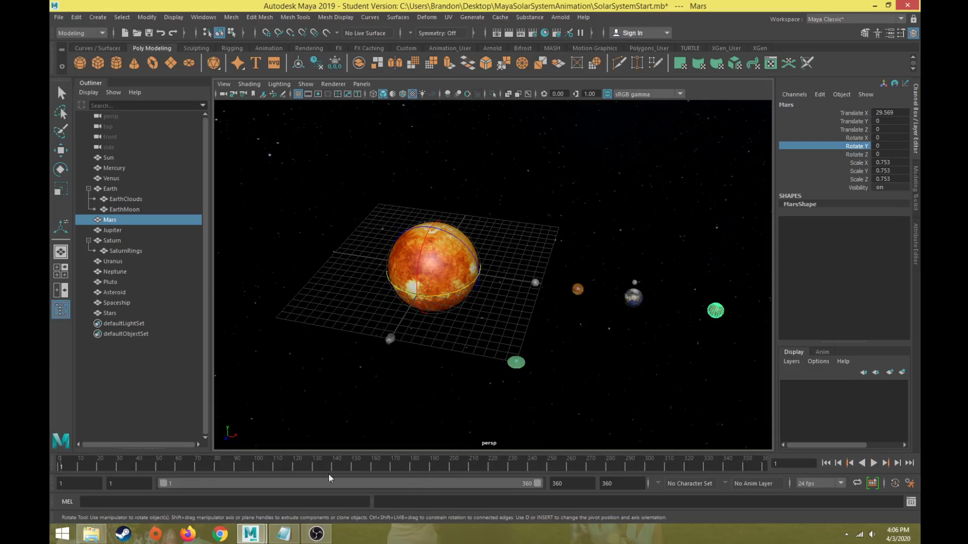
key(s)
click(284, 533)
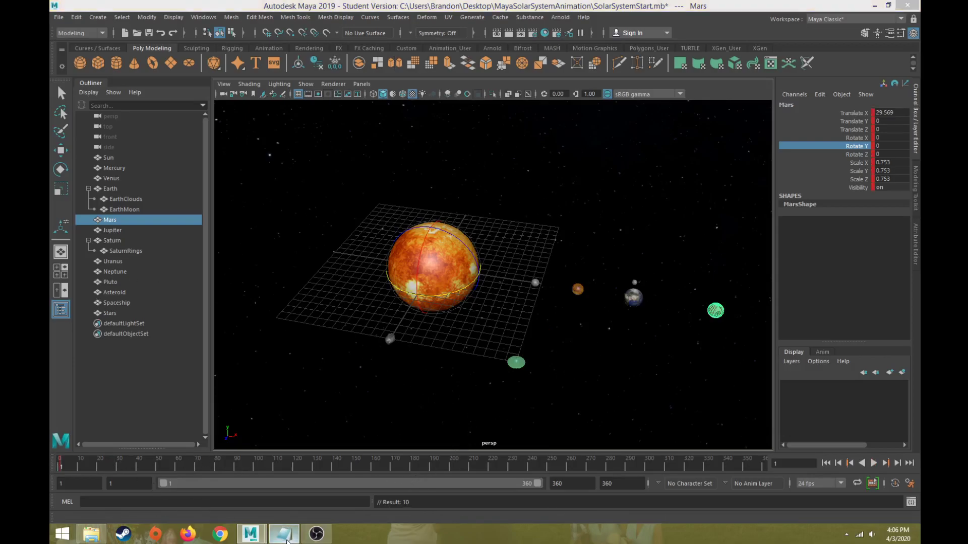
drag(845, 84, 823, 86)
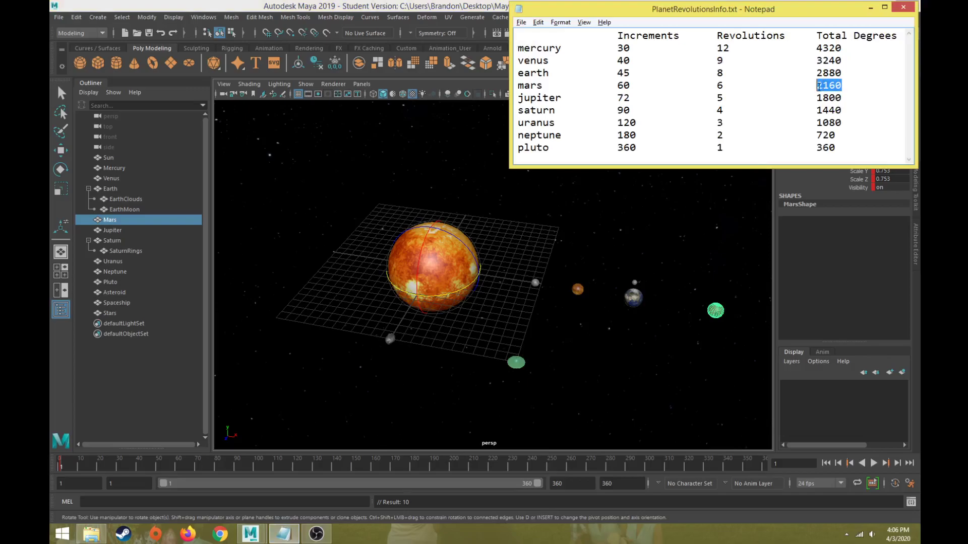
click(465, 6)
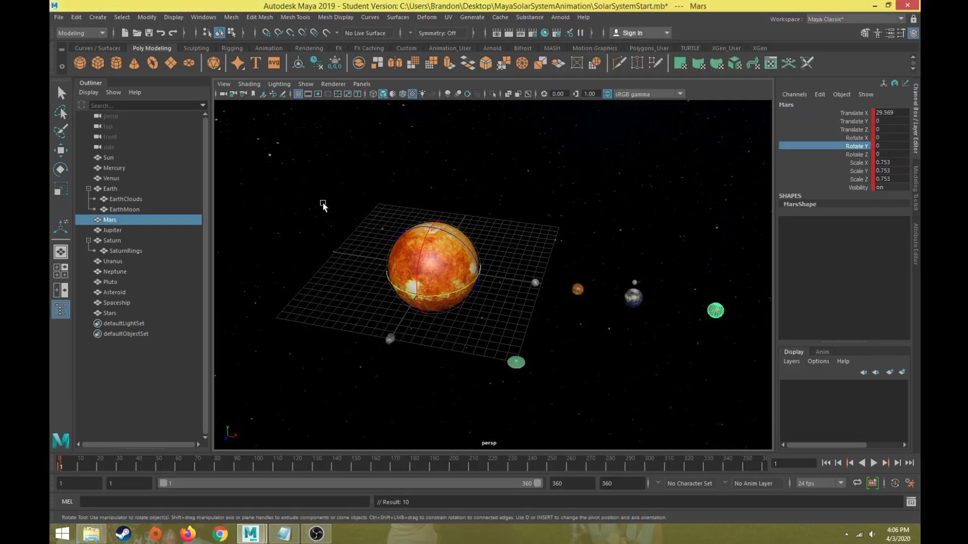
Set Mars's Rotate Y to the listed 2160 degrees at frame 360 and key it
key(alt+v)
click(59, 468)
click(897, 463)
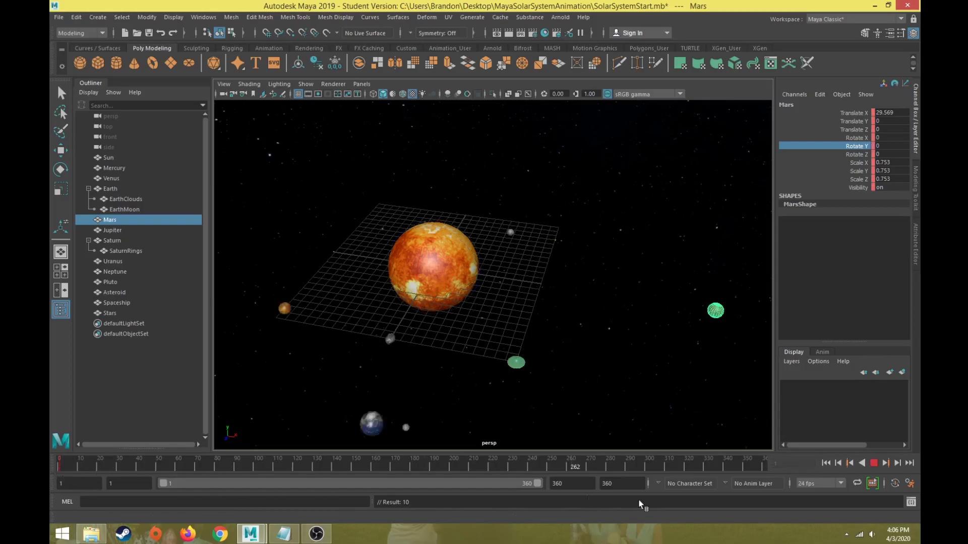
alt+middle_drag(614, 297, 563, 272)
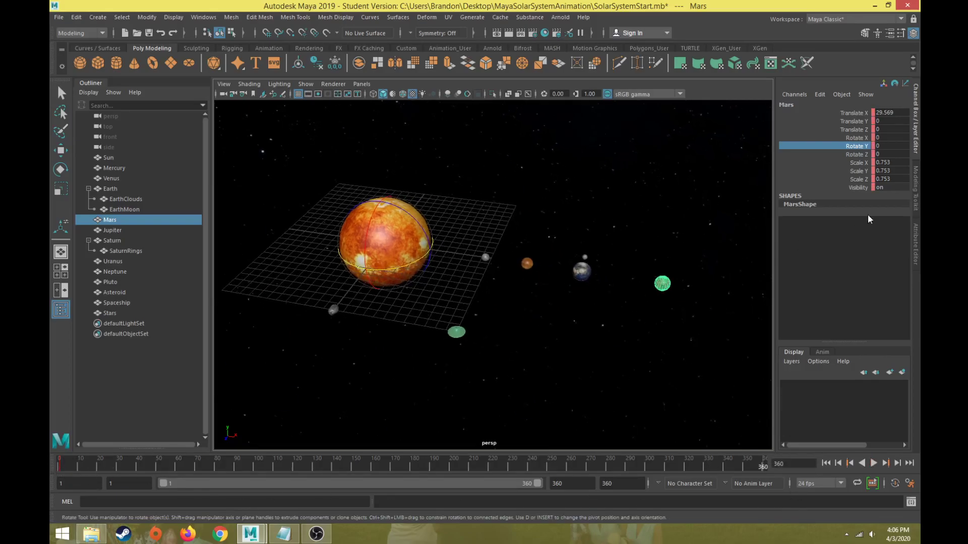
click(890, 147)
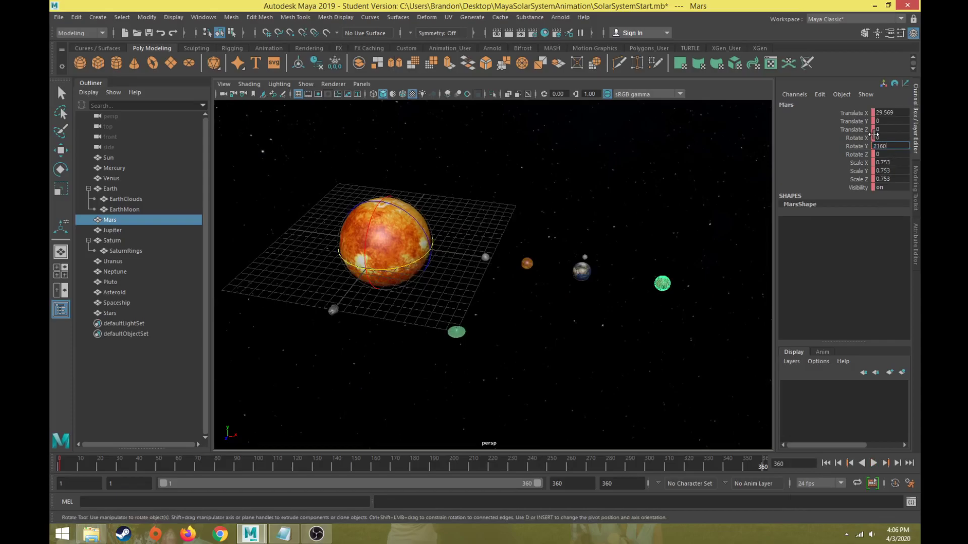
key(Return)
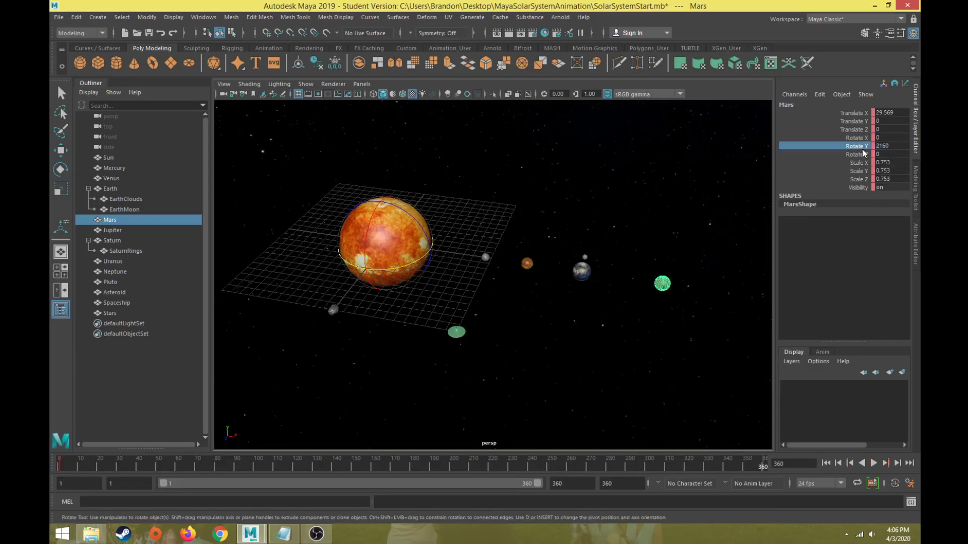
key(s)
Play the animation to review Mars's orbit with the inner planets, and stop playback
click(875, 463)
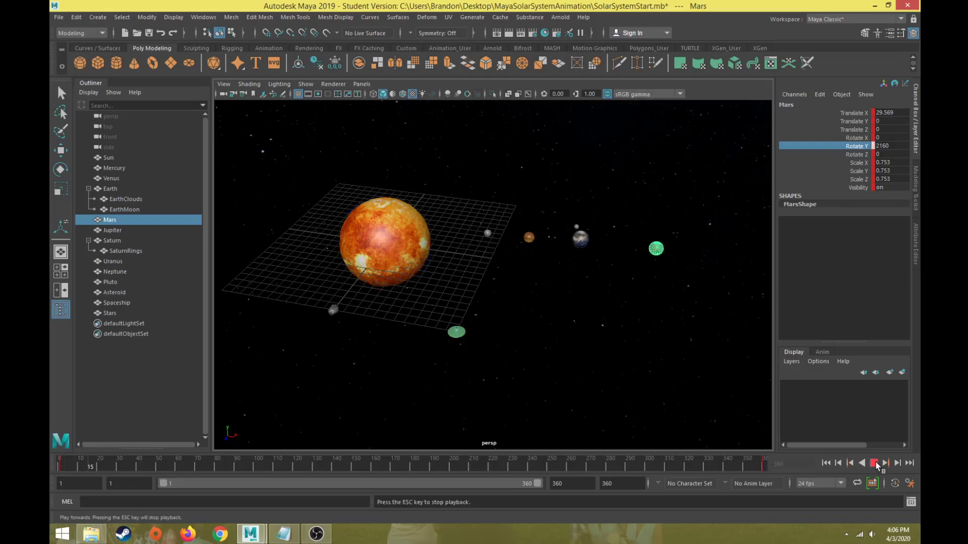
scroll(553, 268, down, 3)
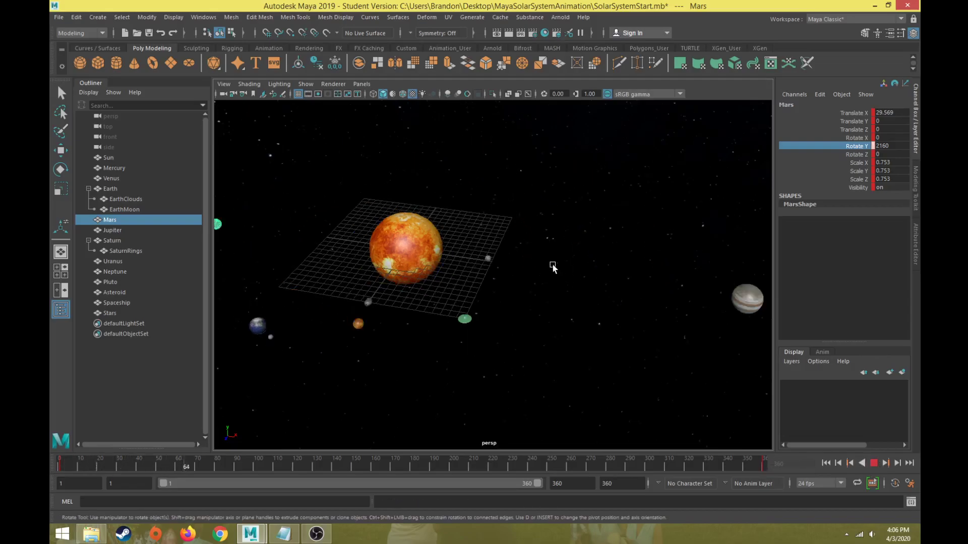
click(873, 463)
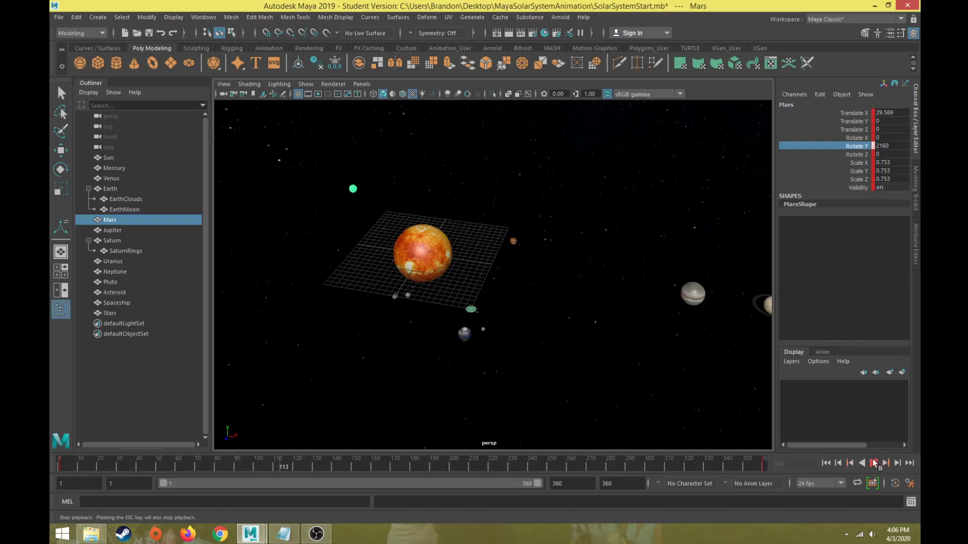
Look up Jupiter's total degrees in PlanetRevolutionsInfo.txt and set a keyframe on Jupiter at frame 1
click(694, 295)
alt+drag(605, 317, 444, 368)
drag(257, 462, 49, 461)
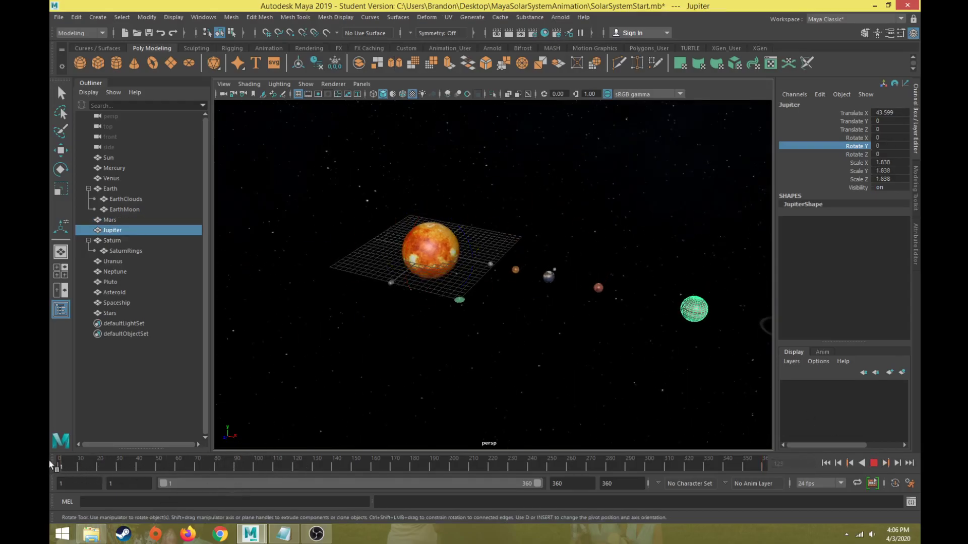
alt+drag(518, 378, 312, 523)
click(284, 533)
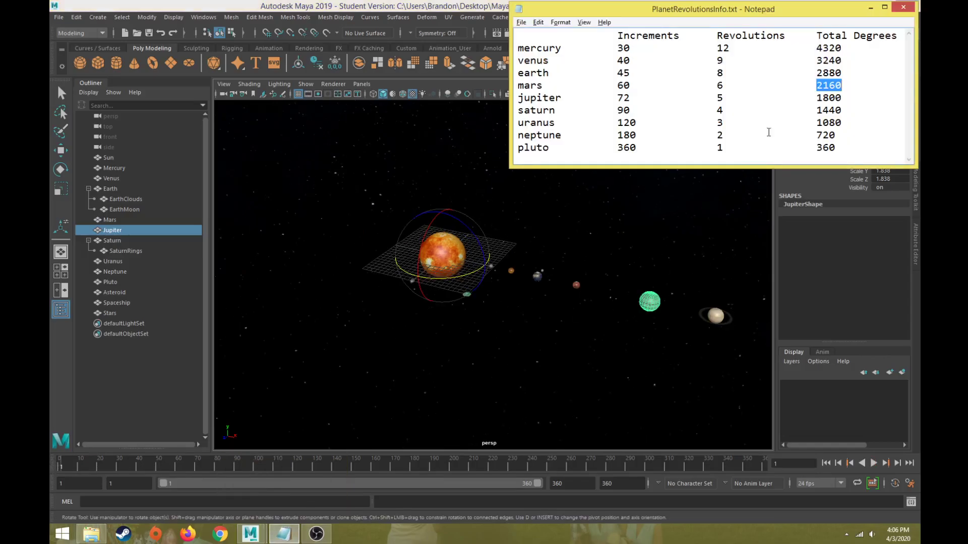
click(467, 6)
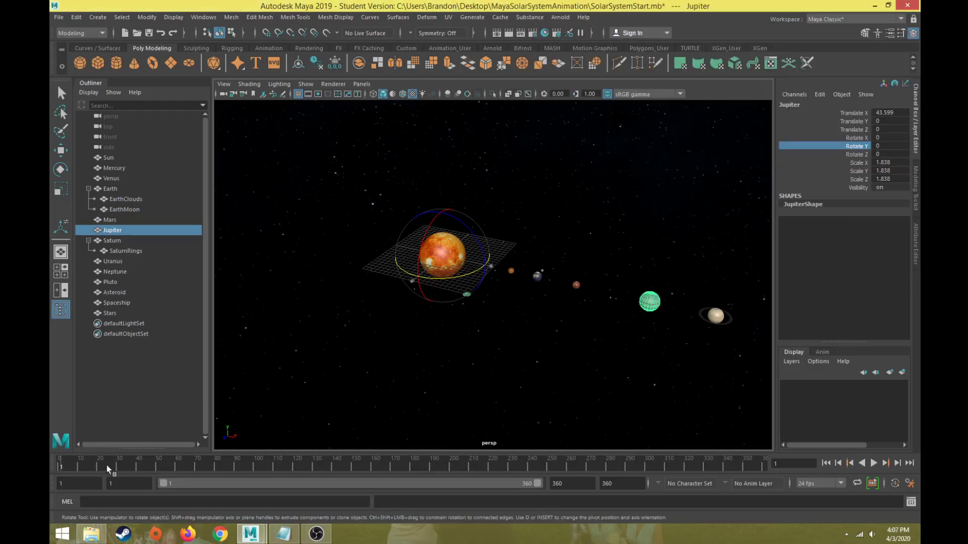
key(s)
Set Jupiter's Rotate Y to the listed 1800 degrees at frame 360 and key it
drag(179, 464, 766, 477)
click(884, 142)
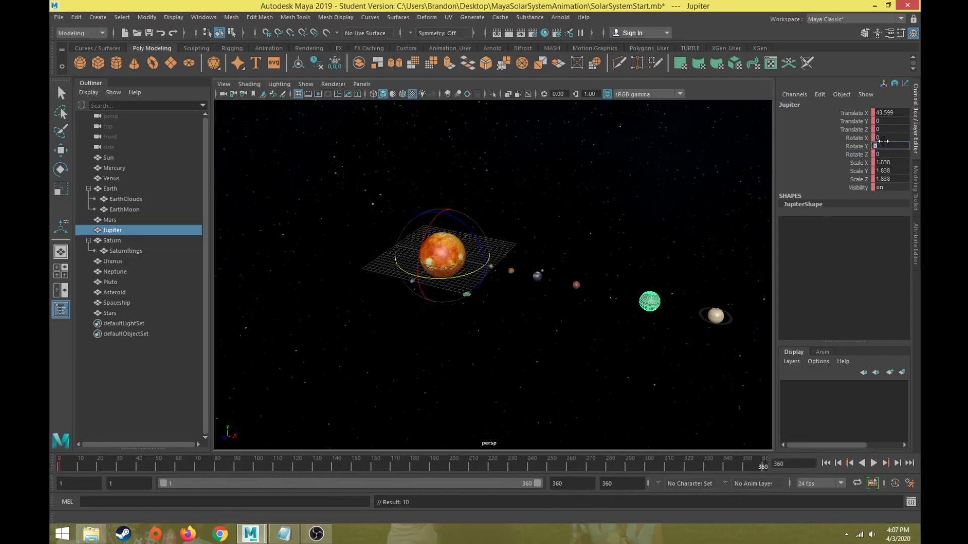
key(Return)
click(859, 145)
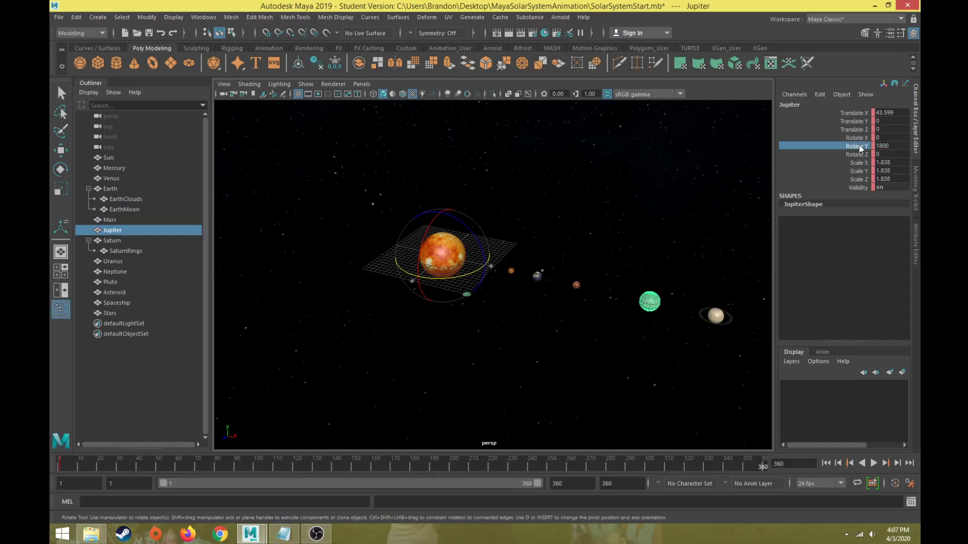
key(s)
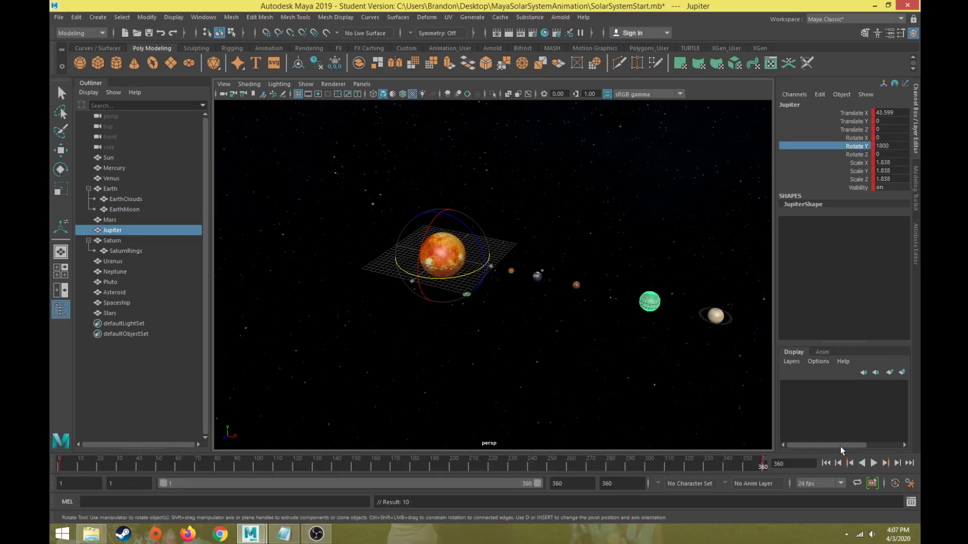
Play the animation to review Jupiter's orbit with the inner planets, and stop playback
click(873, 463)
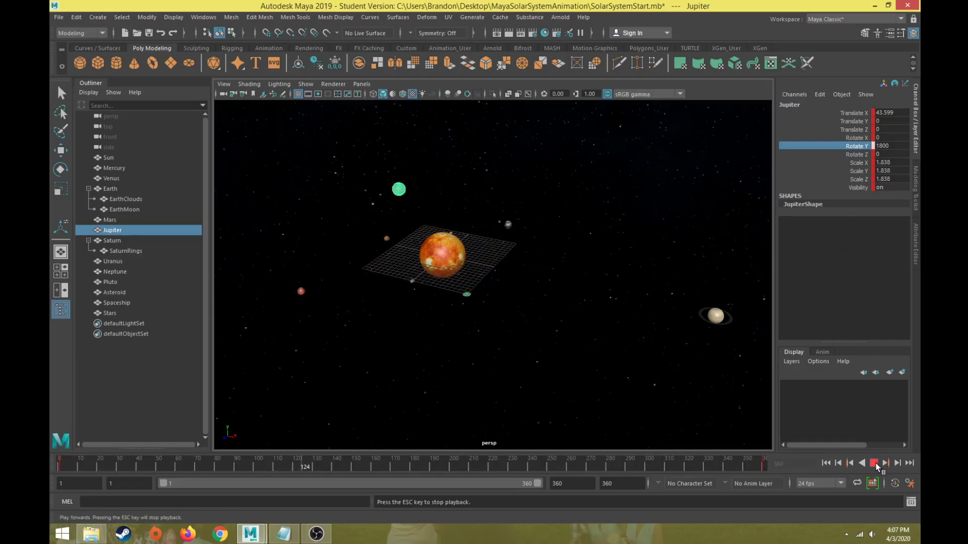
click(874, 464)
key(e)
Select Saturn and set a keyframe on it at frame 1
click(718, 316)
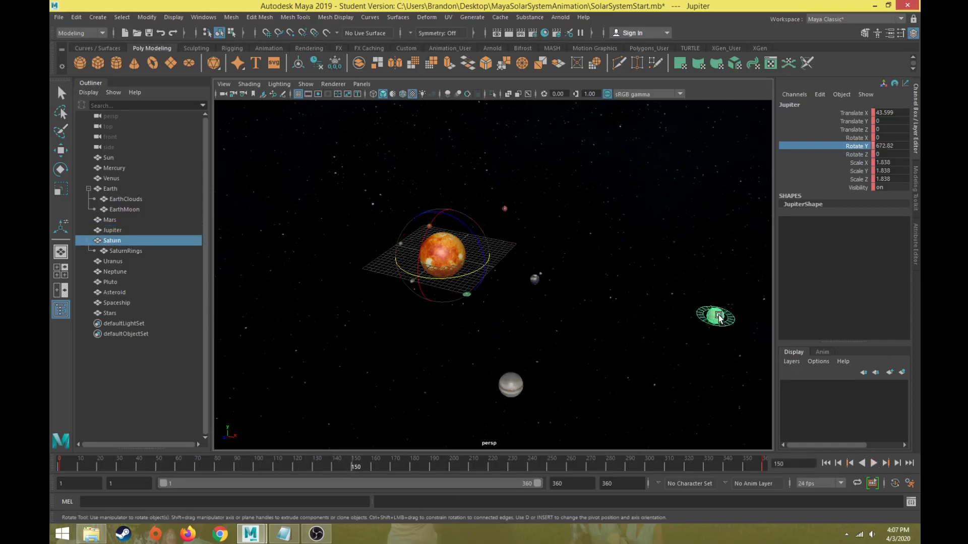
drag(758, 465, 50, 452)
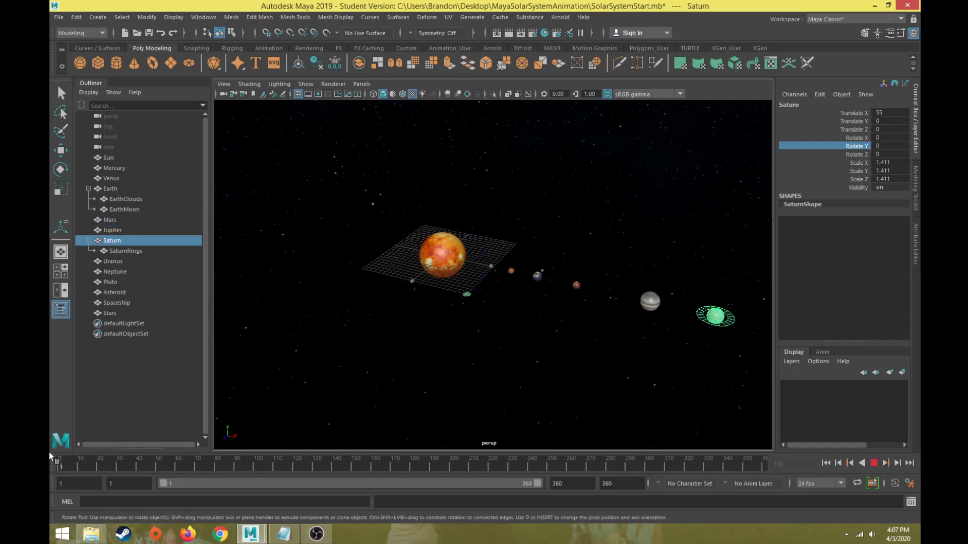
key(s)
Look up Saturn's total degrees in PlanetRevolutionsInfo.txt, and key its Rotate Y at 1440 on frame 360
drag(573, 466, 772, 468)
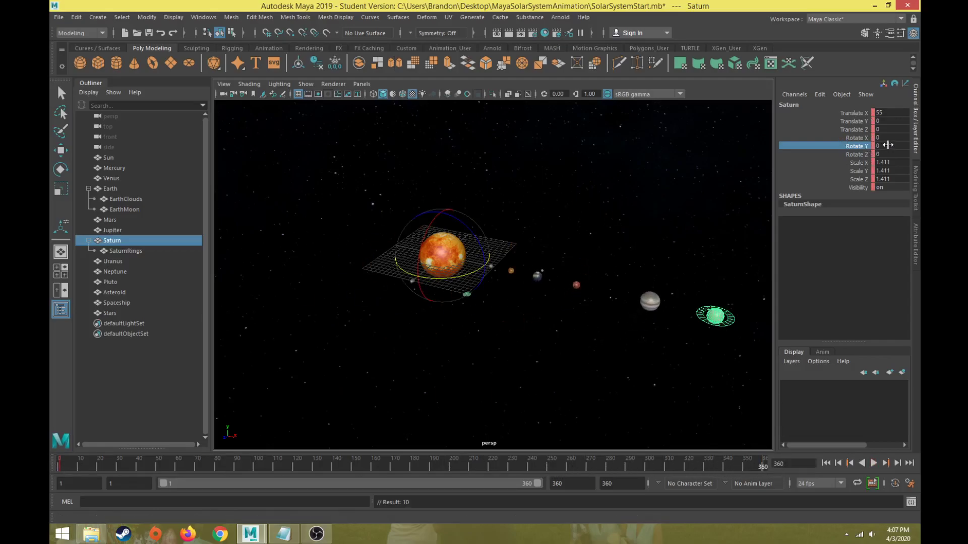
click(283, 534)
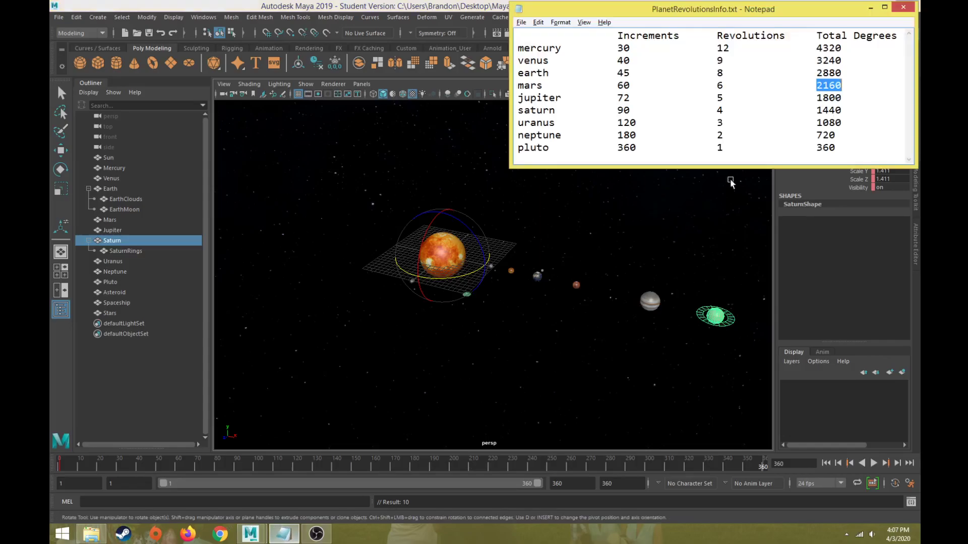
click(422, 5)
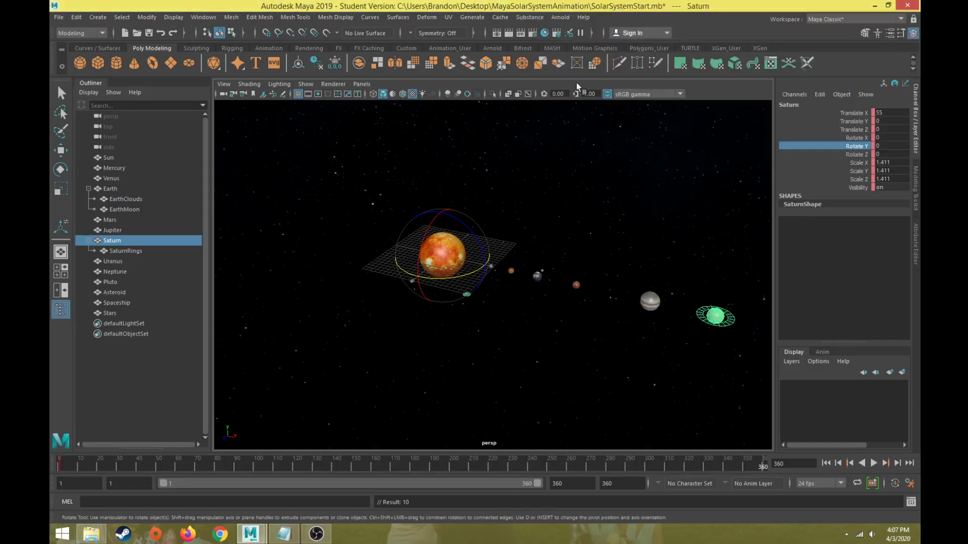
click(891, 146)
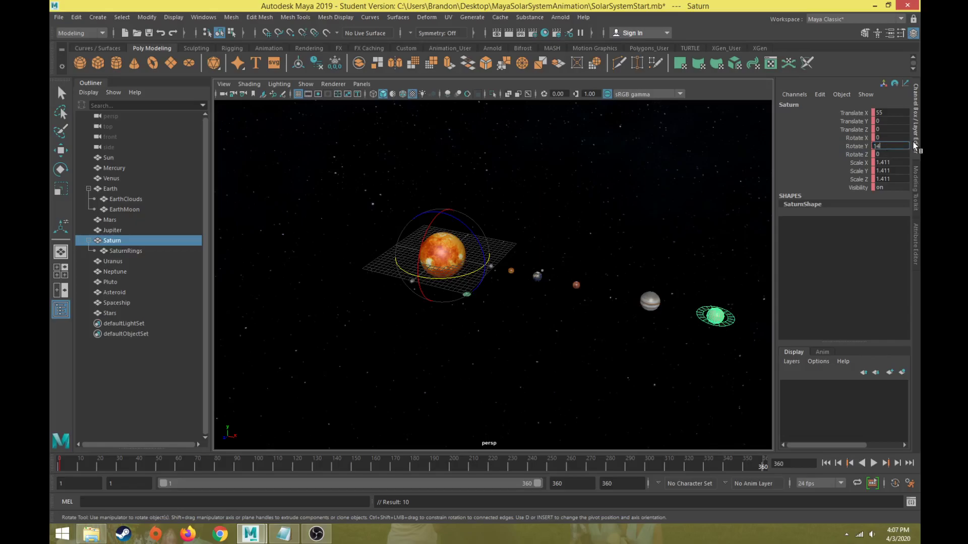
key(Return)
click(853, 149)
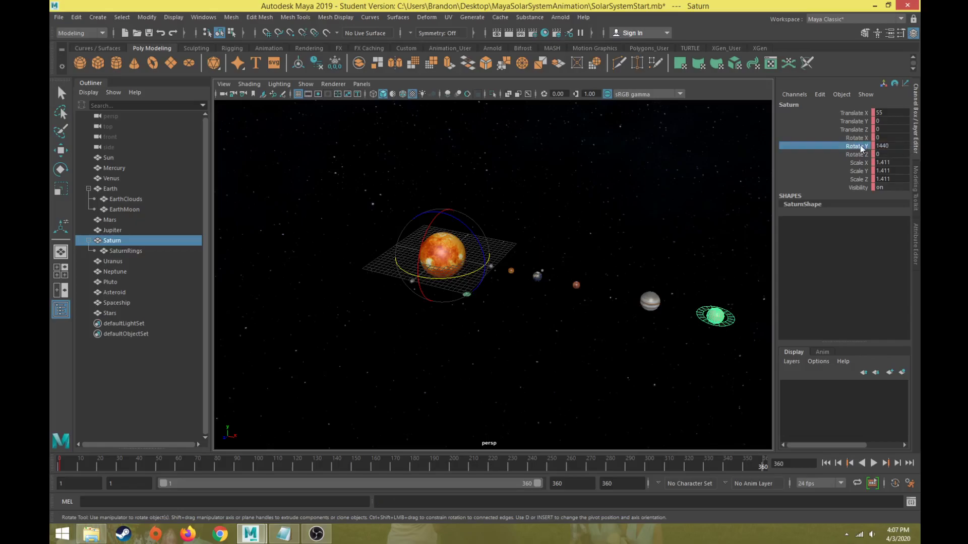
key(s)
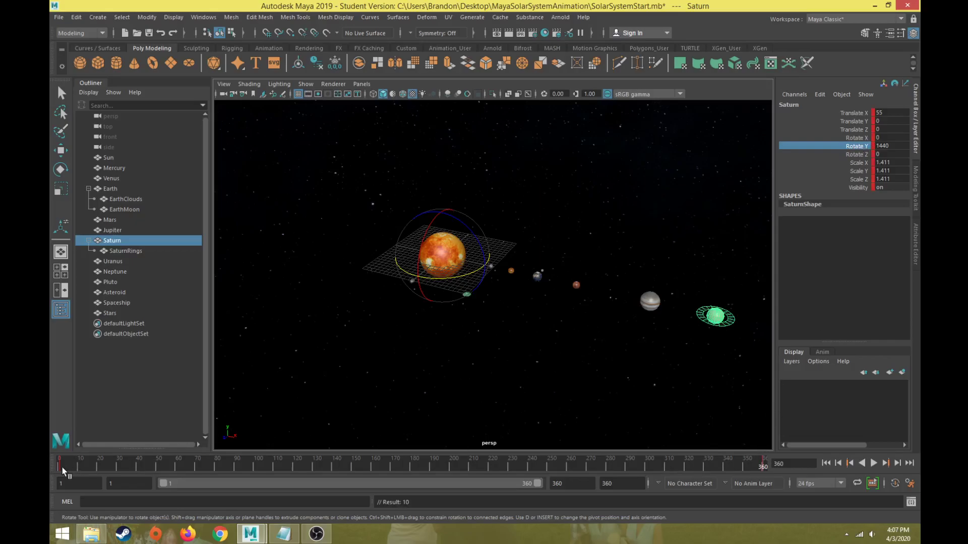
Play the animation to review Saturn's orbit with the outer planets in view, and stop playback
click(874, 463)
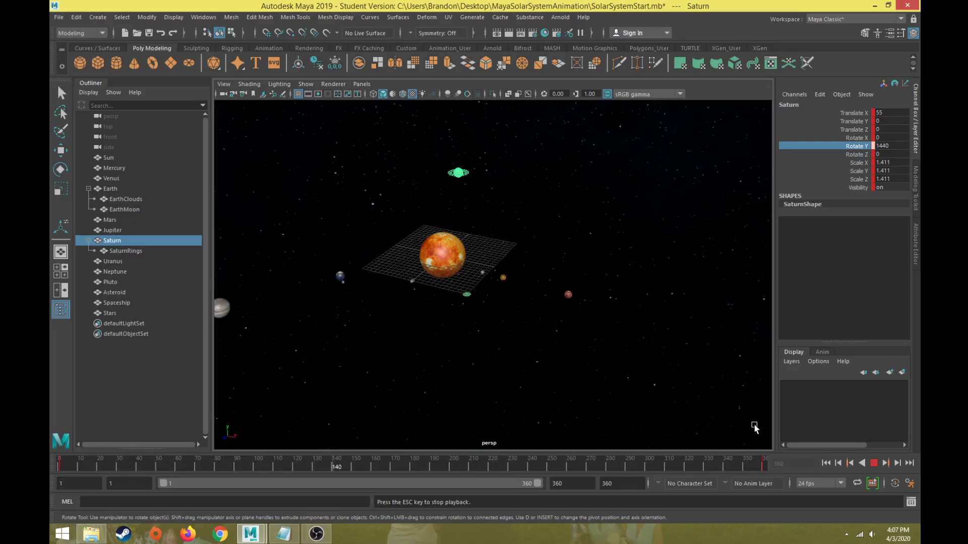
scroll(584, 329, down, 1)
alt+drag(584, 329, 720, 361)
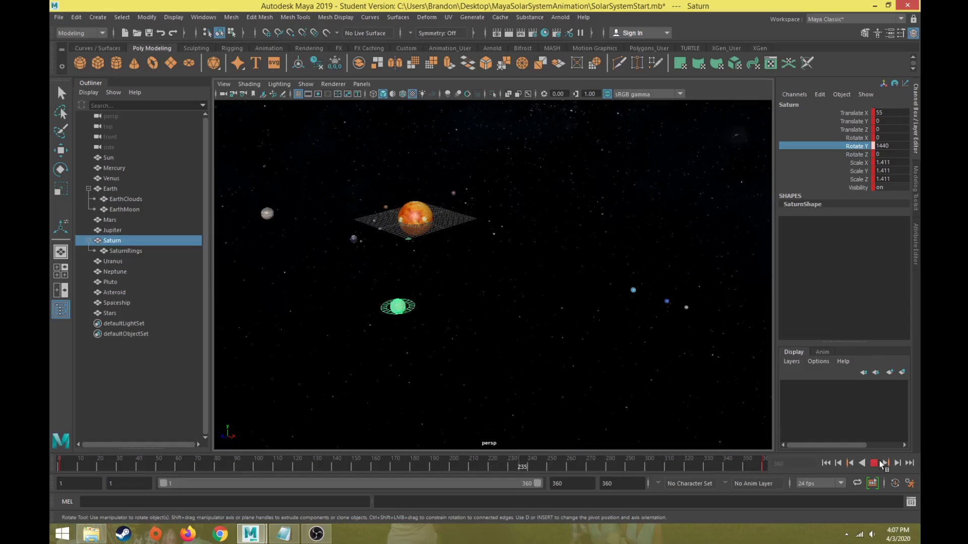
key(Escape)
Set a keyframe on Uranus at frame 1 and look up its total degrees in PlanetRevolutionsInfo.txt
click(633, 292)
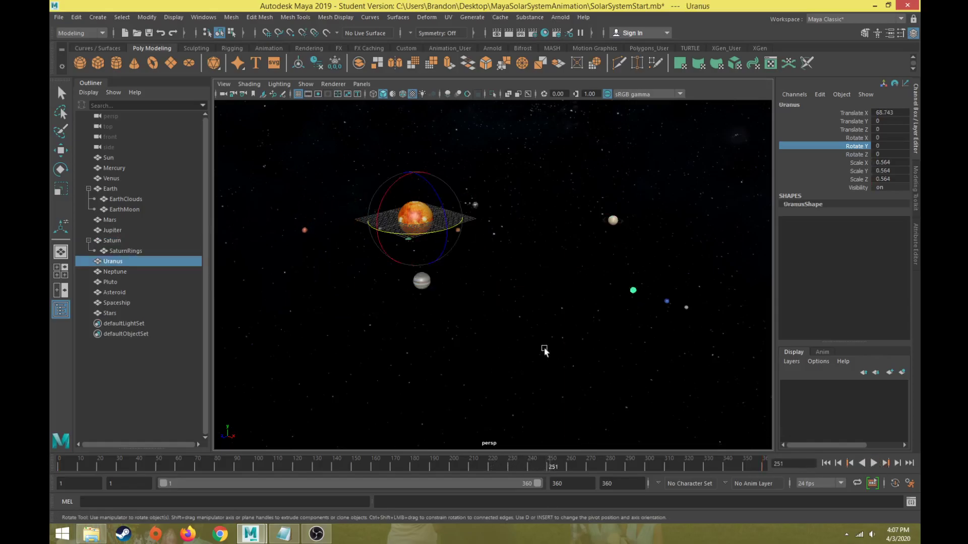
key(alt+v)
click(51, 464)
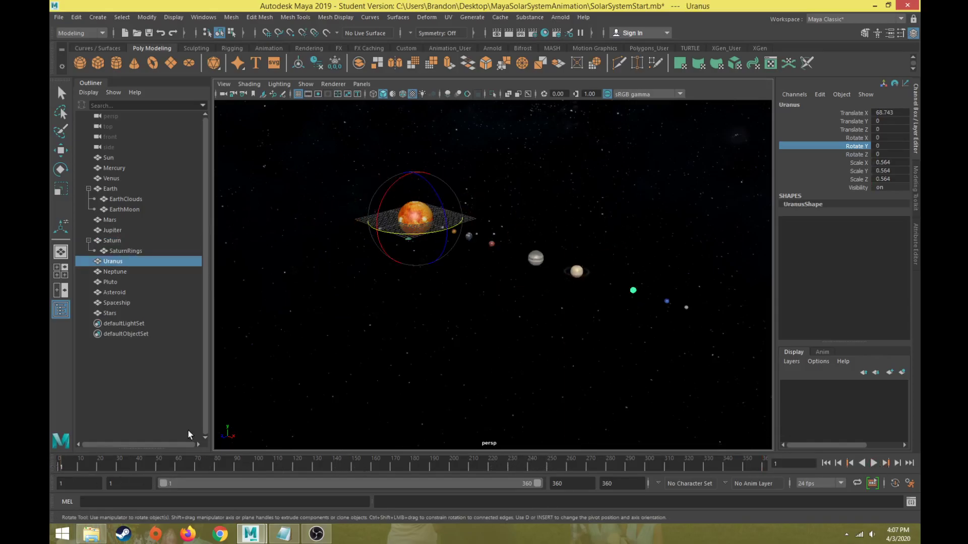
click(284, 534)
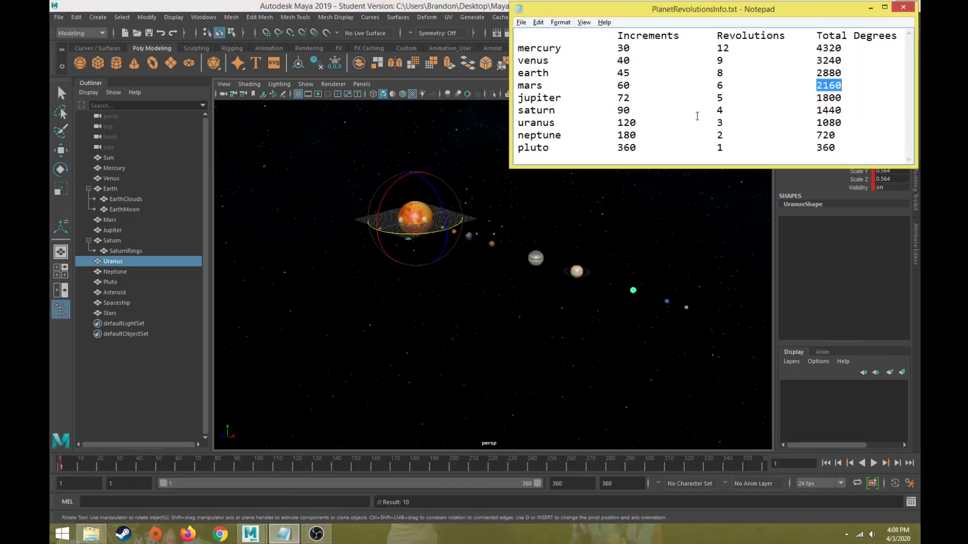
click(478, 7)
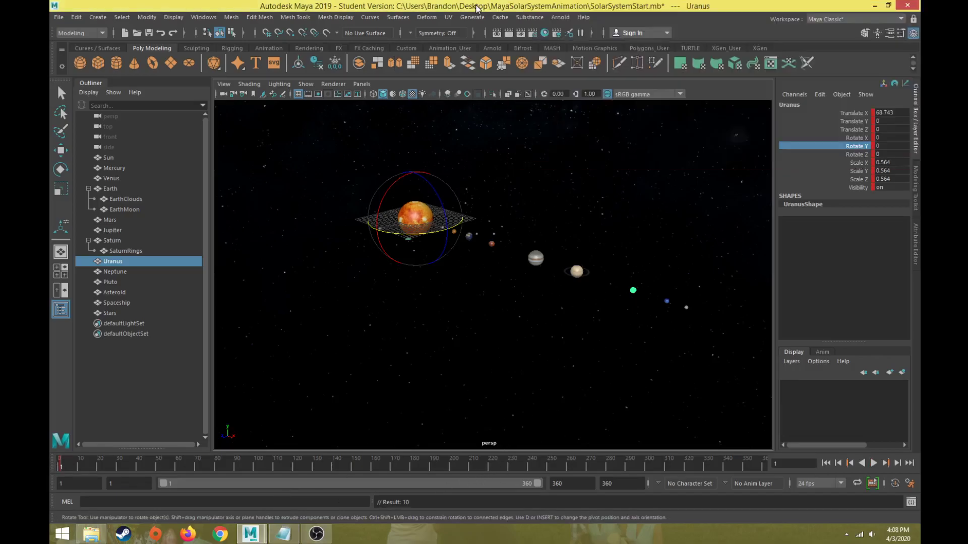
Set Uranus's Rotate Y to the listed 1080 degrees at frame 360 and key it
drag(519, 464, 781, 470)
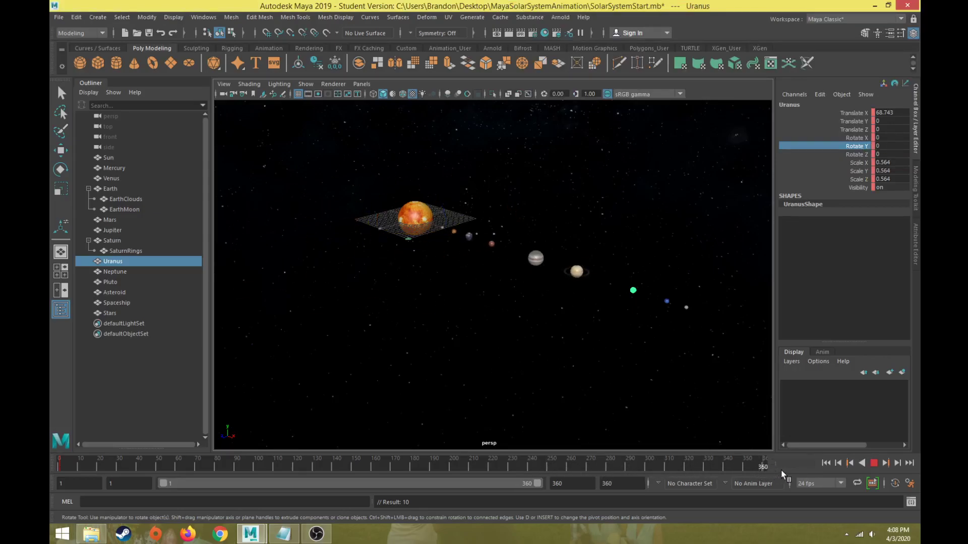
double_click(887, 146)
key(Return)
click(864, 146)
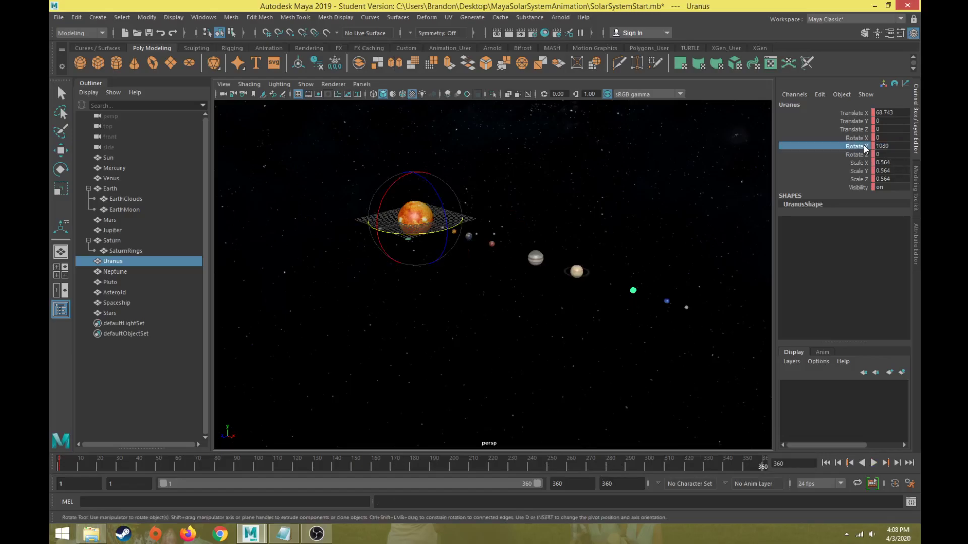
Play the animation to review Uranus's orbit, stop playback, and go to frame 360
click(874, 463)
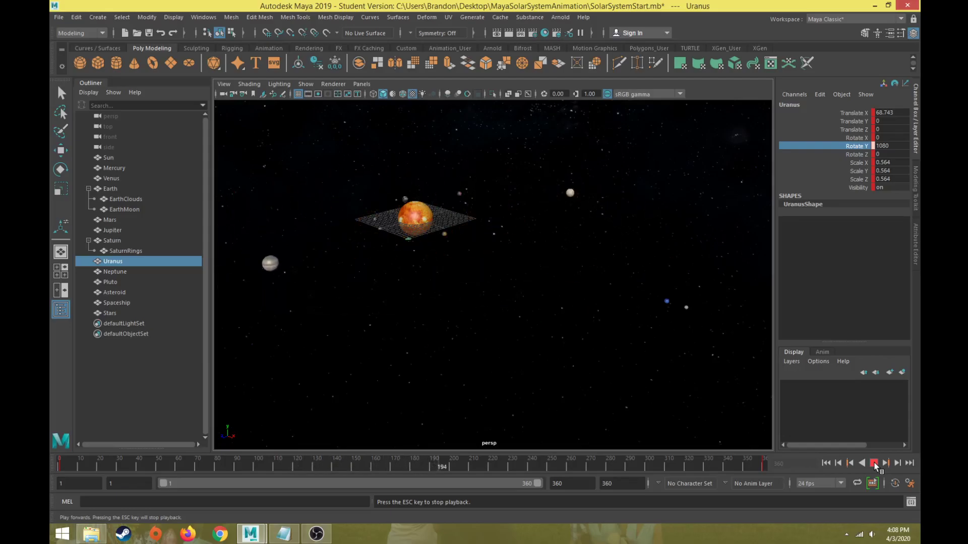
click(874, 463)
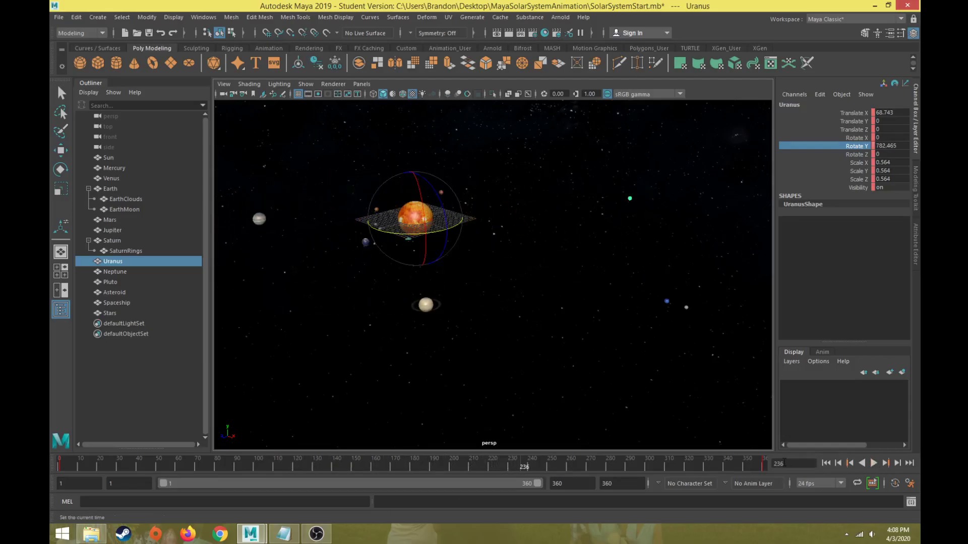
drag(516, 478, 778, 473)
Set a keyframe on Neptune at frame 1 and look up its total degrees in PlanetRevolutionsInfo.txt
click(668, 302)
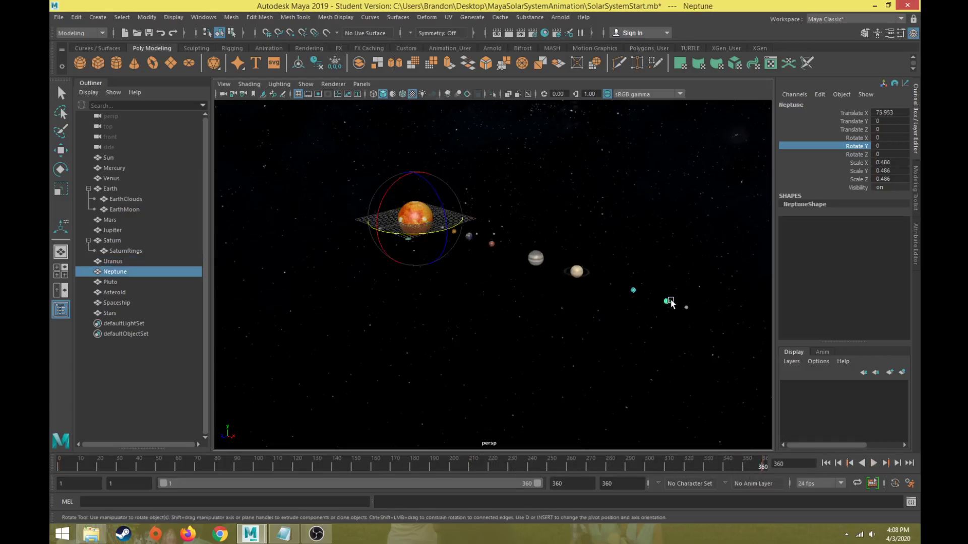
key(alt+v)
key(alt+v)
key(s)
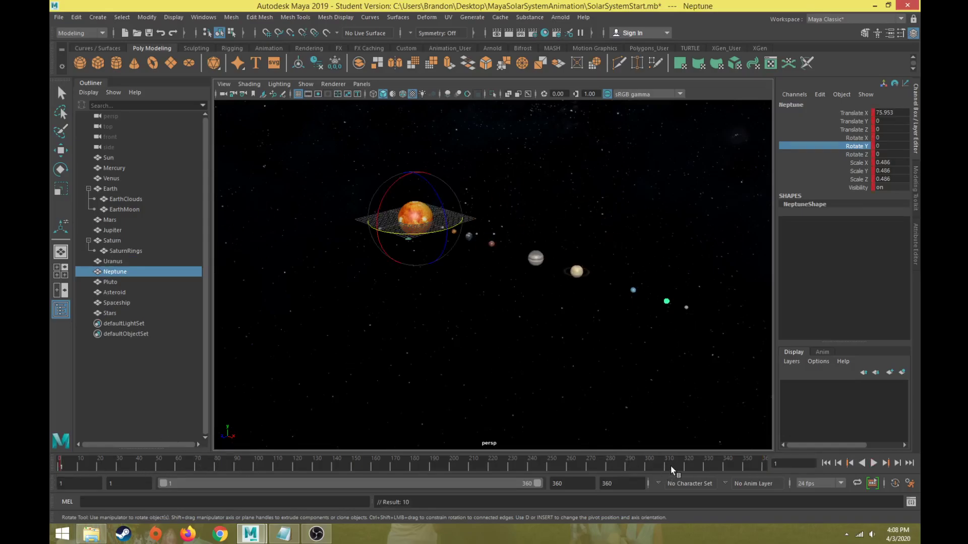
click(284, 534)
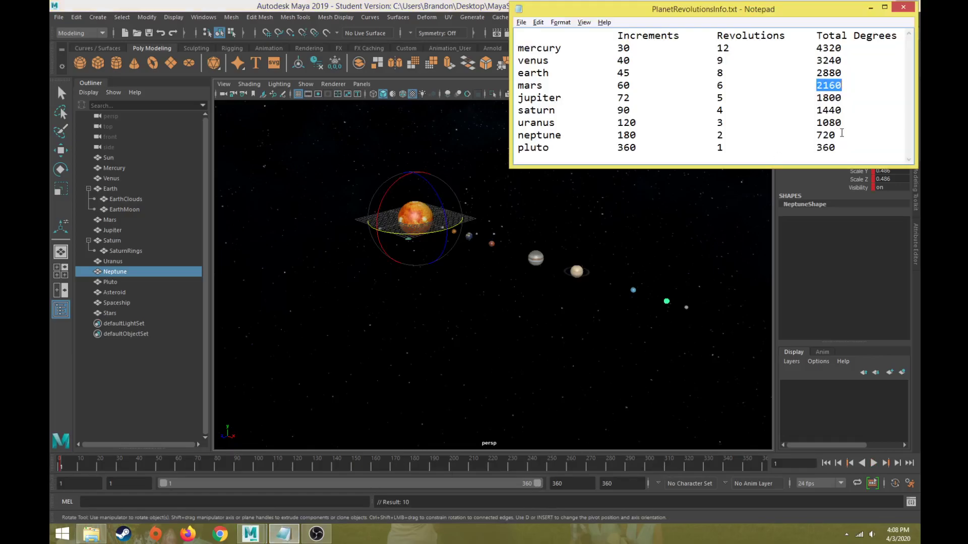
click(466, 25)
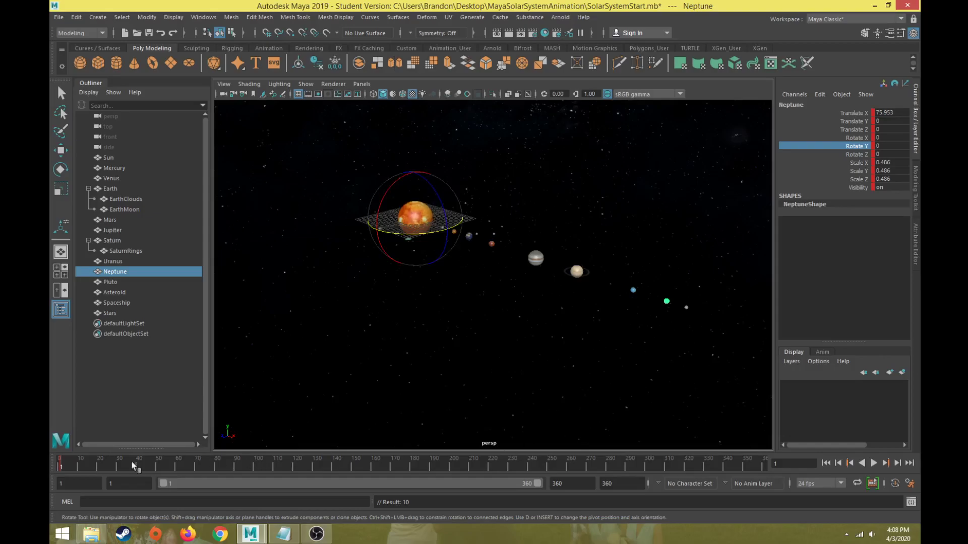
Set Neptune's Rotate Y to the listed 720 degrees at frame 360 and key it
drag(71, 462, 796, 479)
double_click(889, 145)
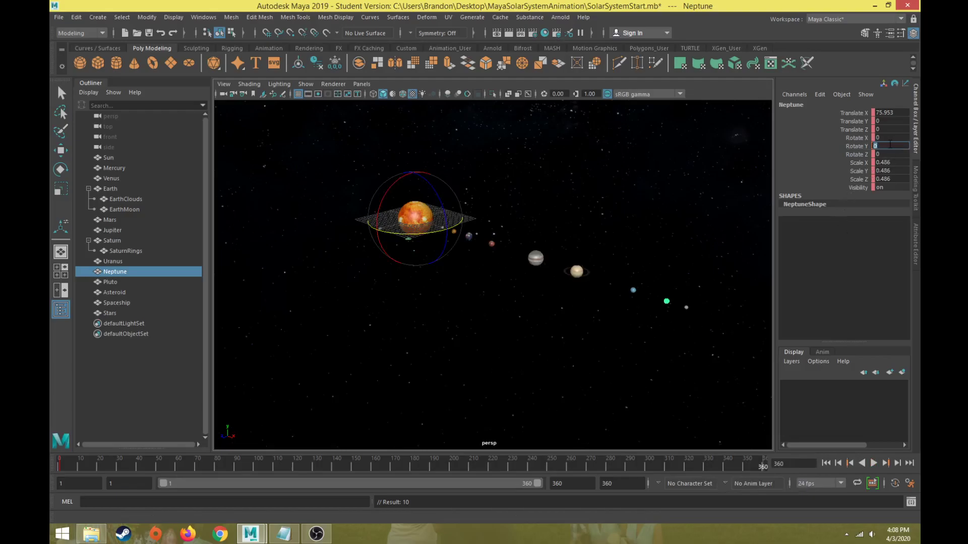
click(862, 146)
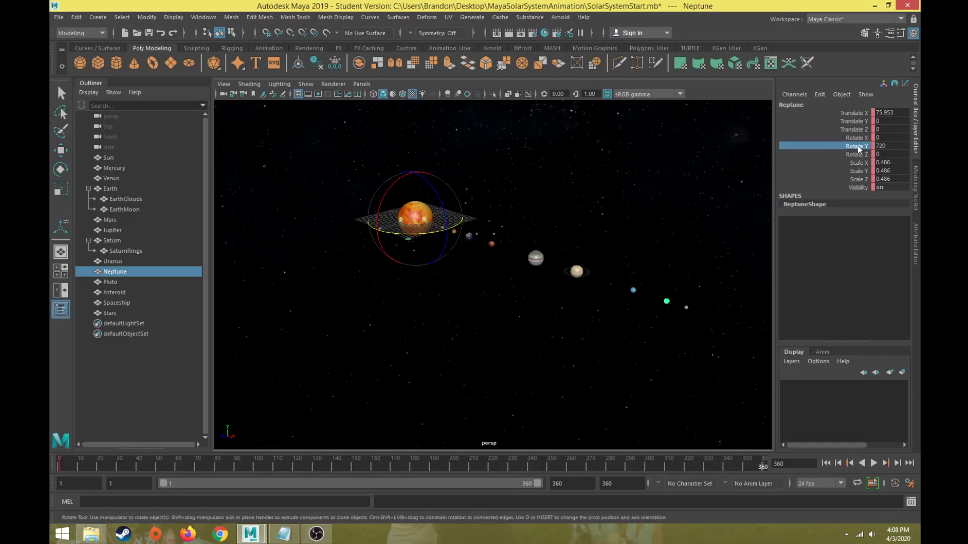
key(s)
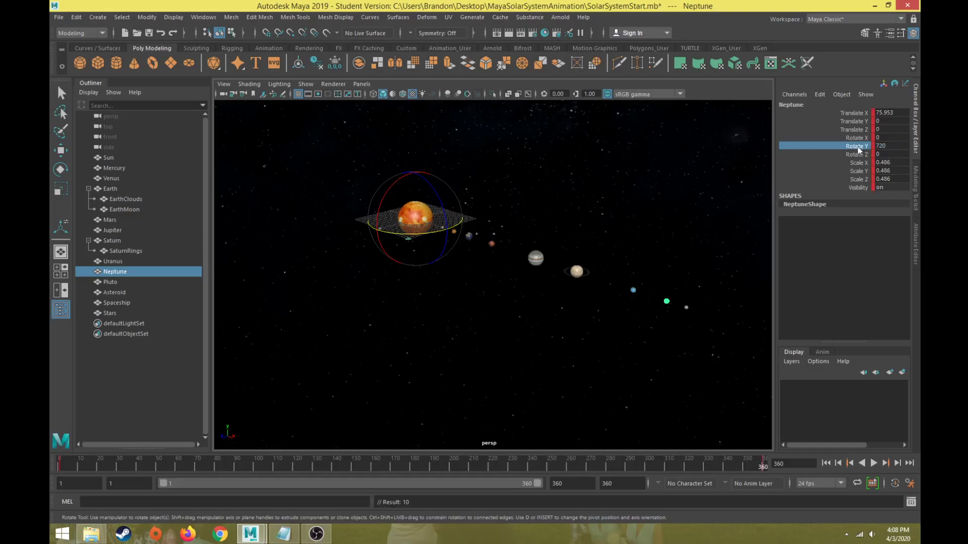
Play the animation to review Neptune's orbit with the other planets, and stop playback
click(875, 463)
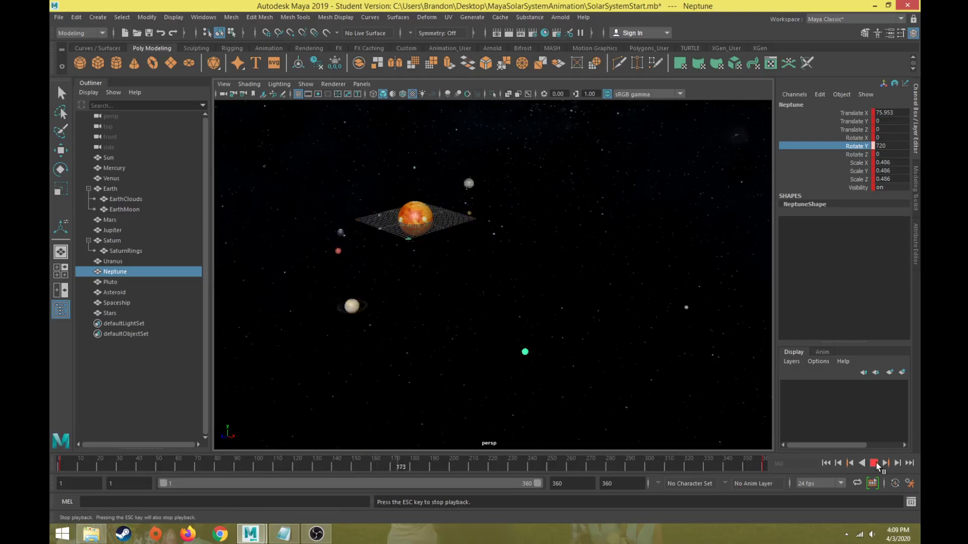
click(874, 464)
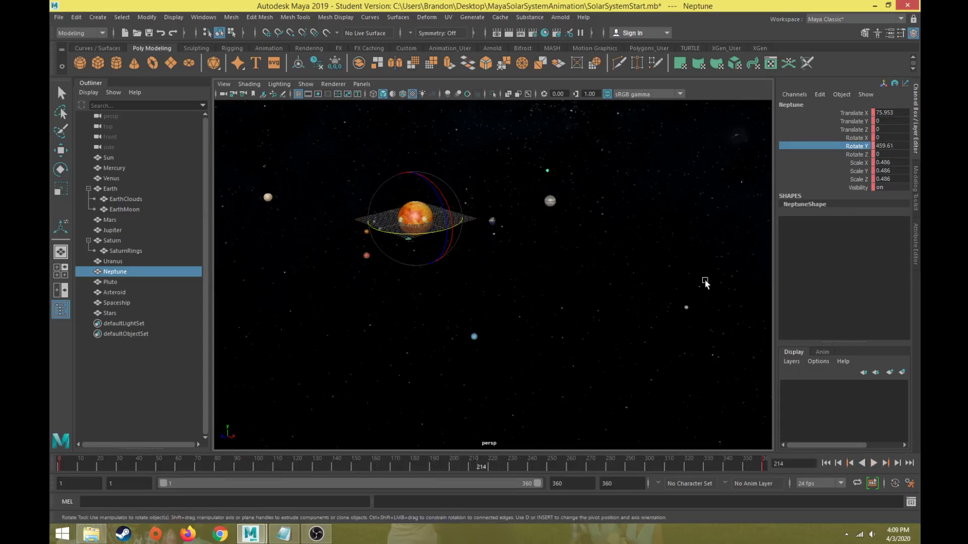
Select Pluto and set a keyframe on it at frame 1
click(686, 308)
drag(562, 462, 61, 468)
key(s)
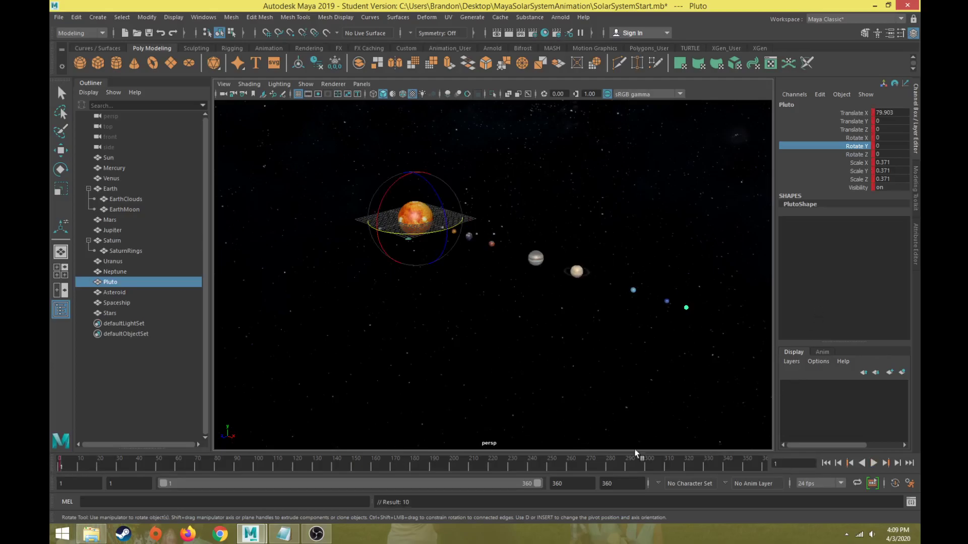
Set Pluto's Rotate Y to 360 degrees at frame 360 and key it
drag(568, 471, 782, 473)
key(e)
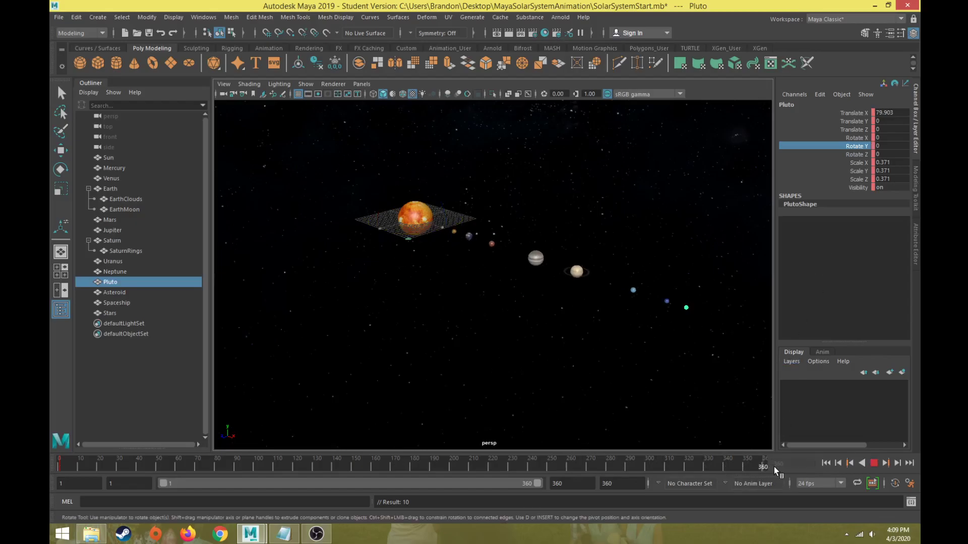
click(888, 146)
text(360)
key(Return)
click(861, 147)
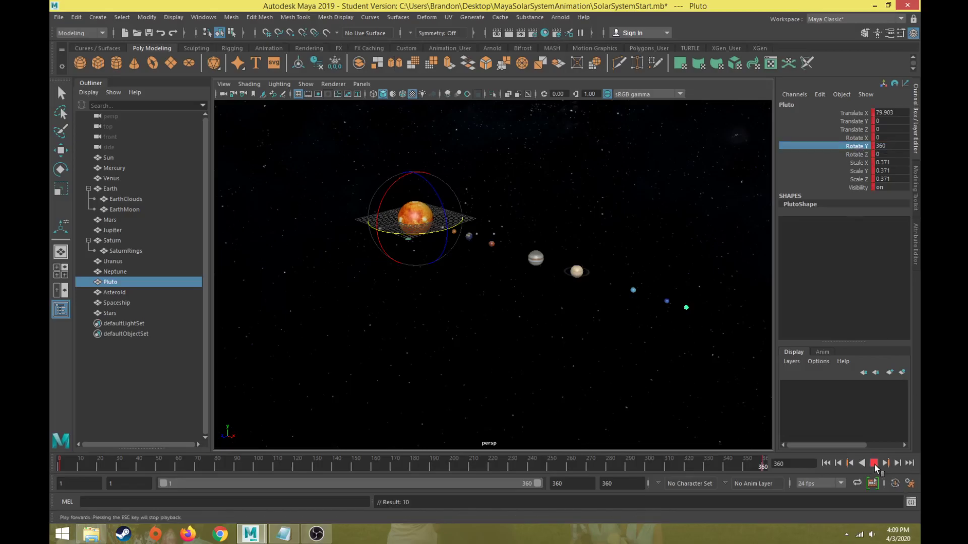
Play the animation to review Pluto's orbit with the other planets, stop playback and return to frame 1
click(874, 463)
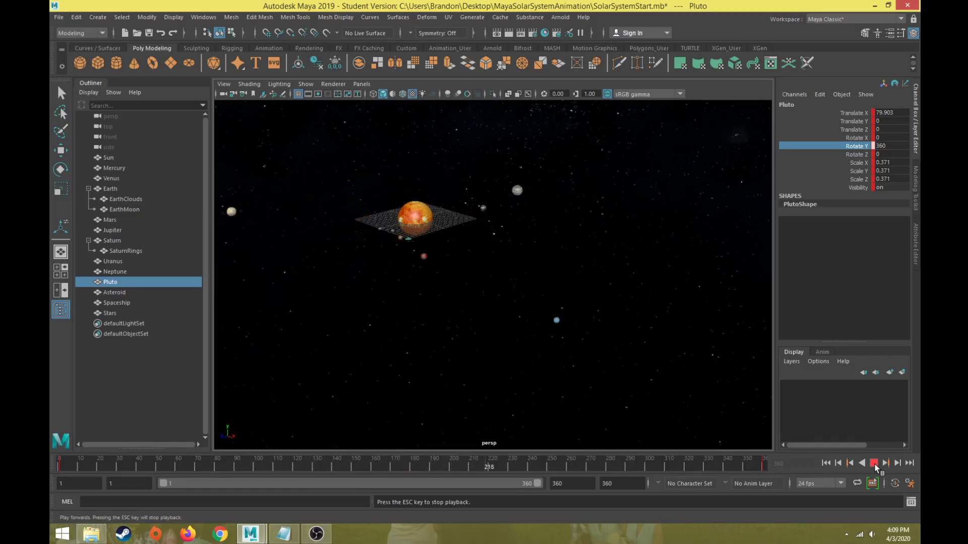
click(873, 463)
drag(608, 472, 60, 467)
Select EarthMoon, preview how it travels with Earth across the timeline, and return to frame 1
scroll(416, 206, up, 5)
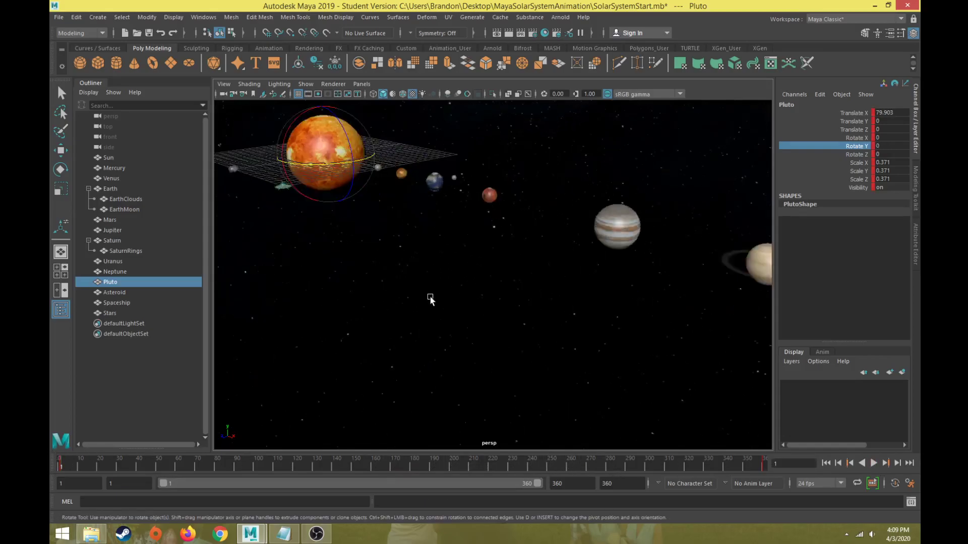
alt+drag(416, 207, 517, 322)
click(544, 271)
alt+drag(447, 320, 405, 451)
key(alt+v)
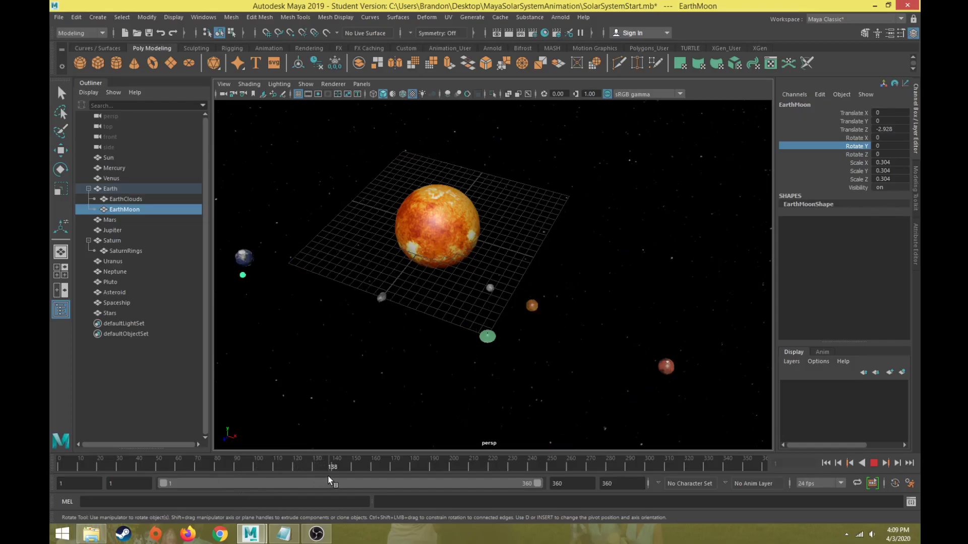
drag(340, 473, 51, 452)
scroll(500, 309, up, 3)
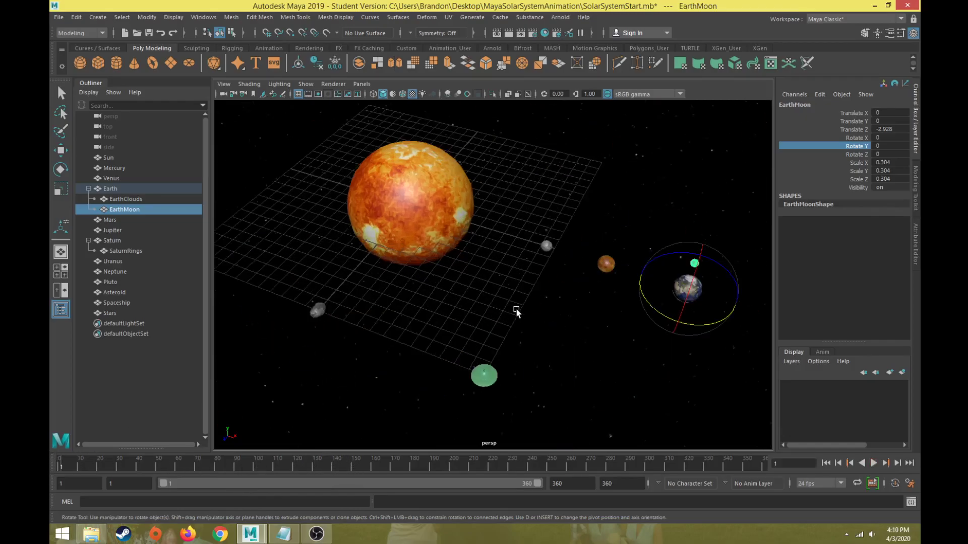
alt+middle_drag(515, 308, 402, 309)
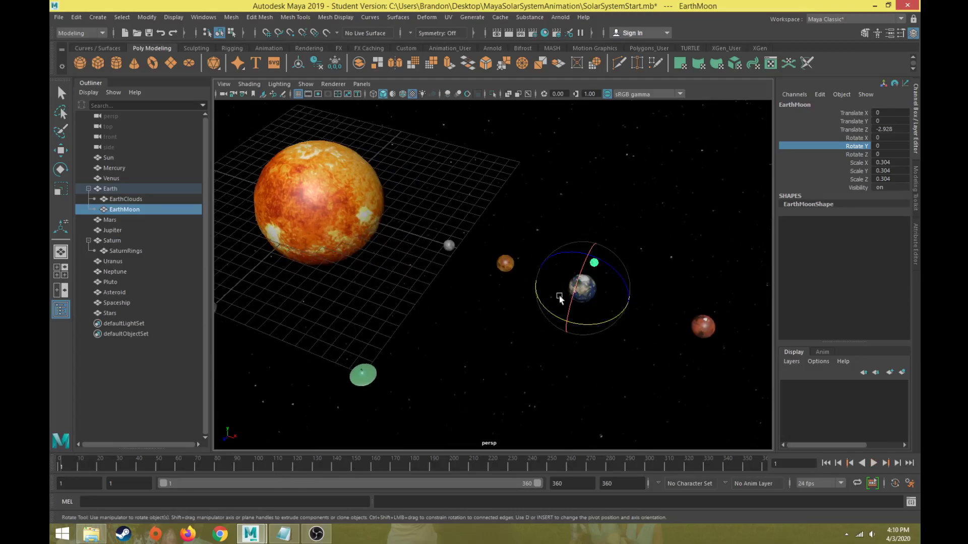
Look up Earth's total degrees in PlanetRevolutionsInfo.txt and multiply 2880 by 2 in the Calculator
click(284, 533)
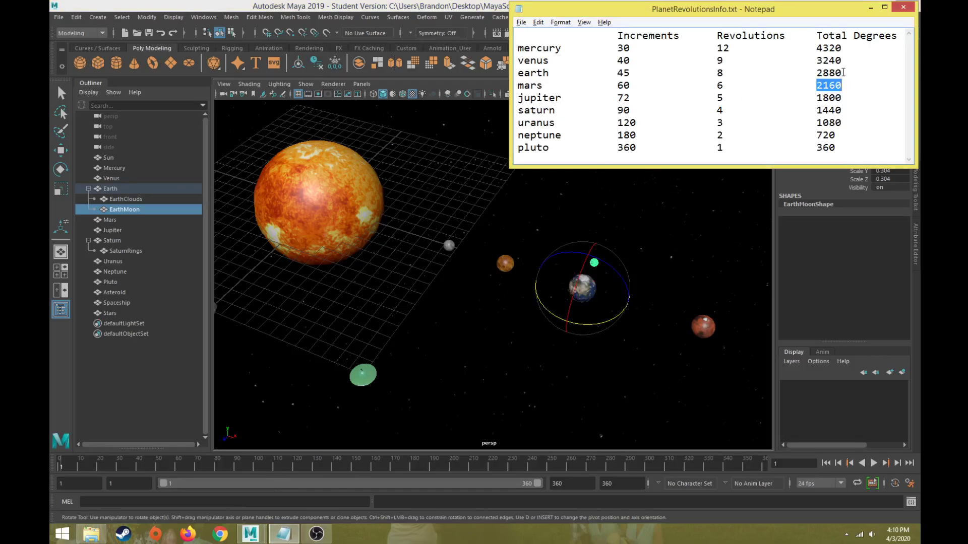
drag(843, 72, 816, 76)
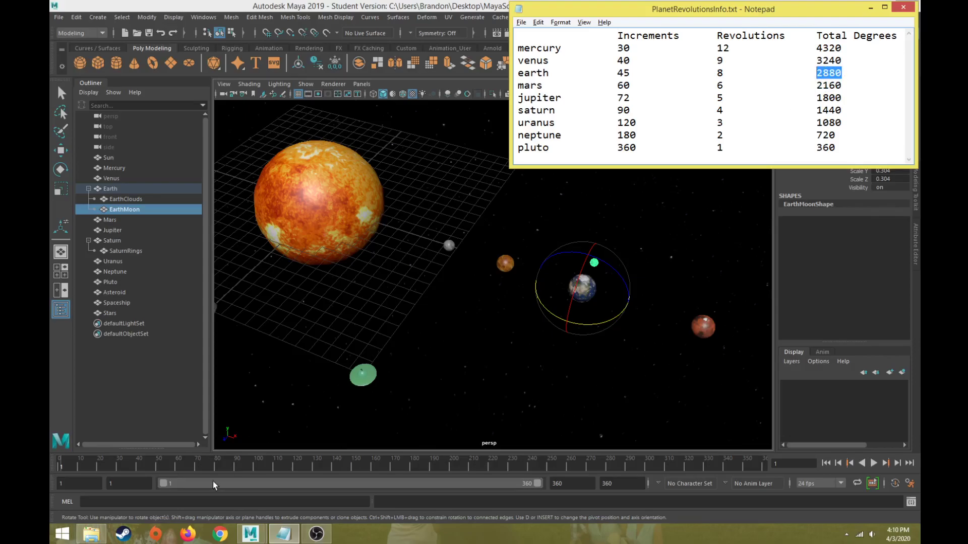
click(65, 536)
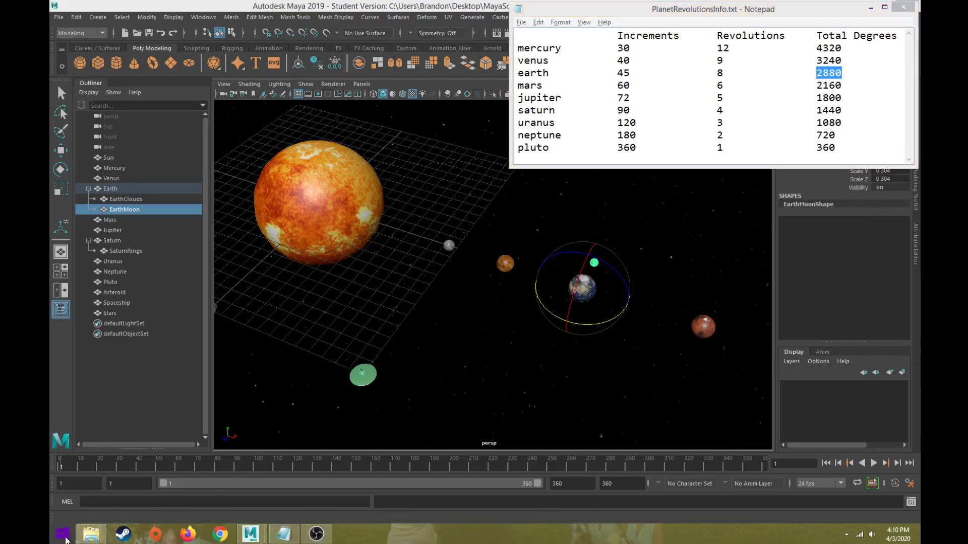
text(calculator)
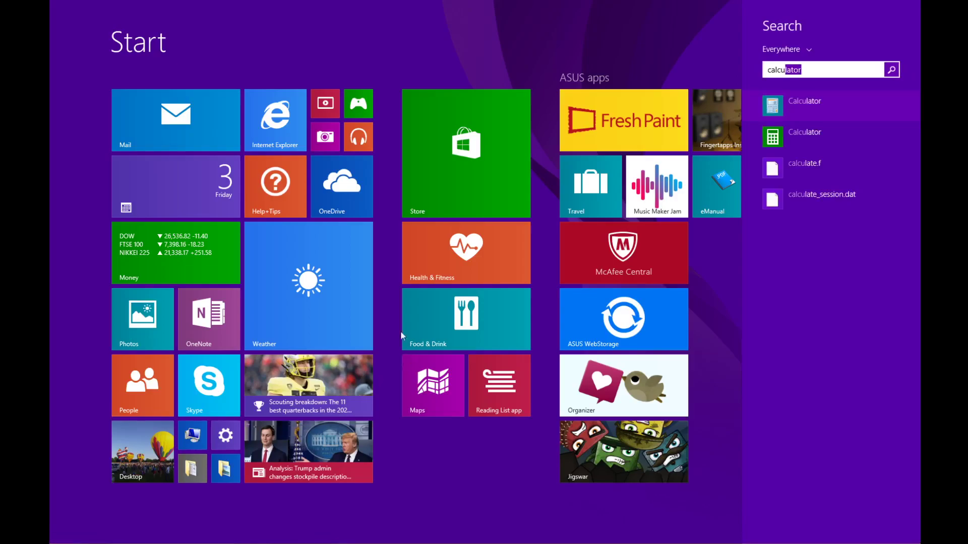
key(Return)
text(2880*2)
key(Return)
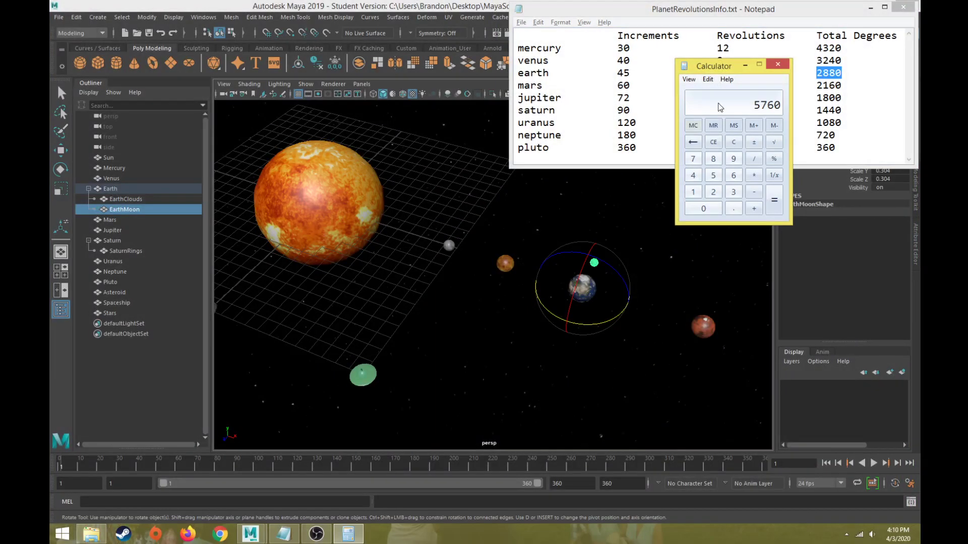
Add a moon row below pluto in PlanetRevolutionsInfo.txt with increment 360, -16 revolutions and -5760 total degrees
drag(720, 70, 532, 260)
click(837, 147)
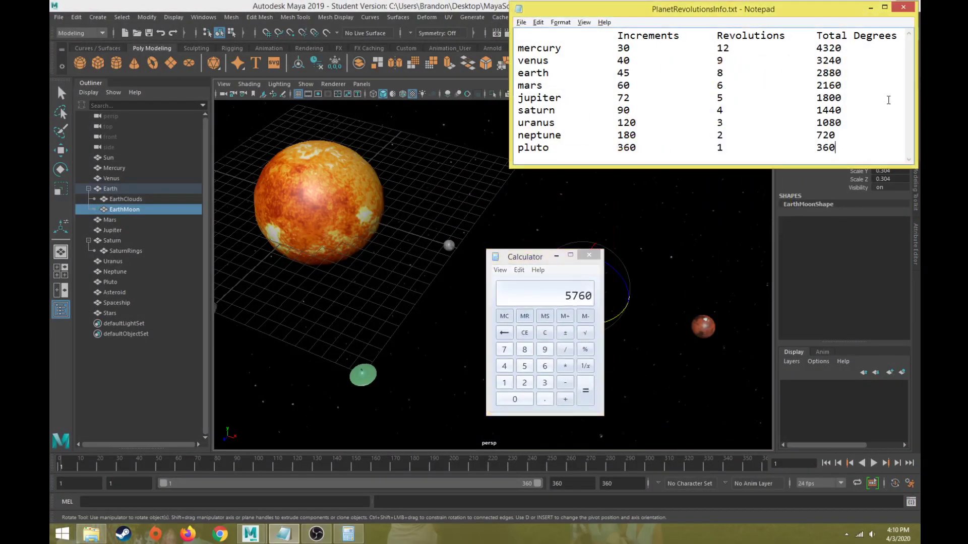
key(Return)
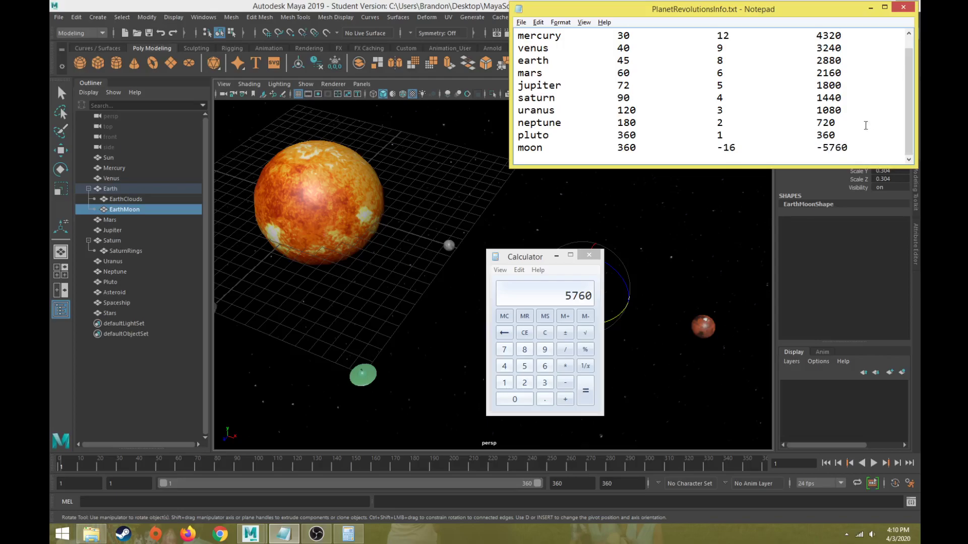
scroll(684, 85, up, 1)
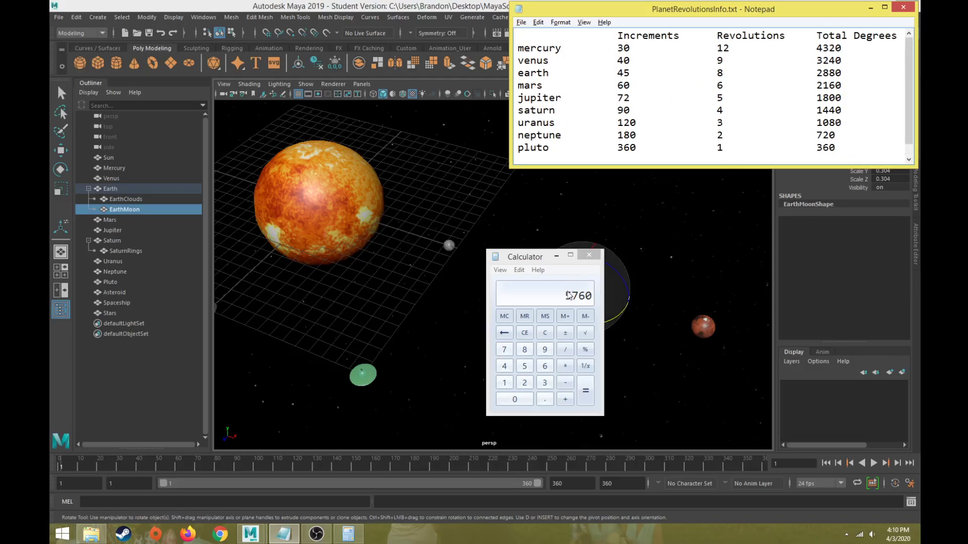
Change the moon row's increment to 15, close the Calculator and switch back to Maya
drag(635, 147, 622, 150)
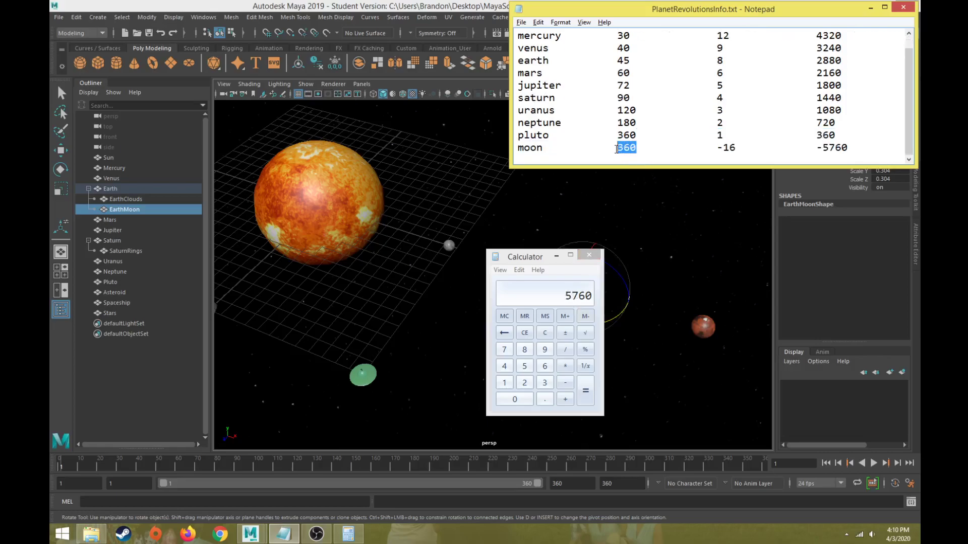
text(15)
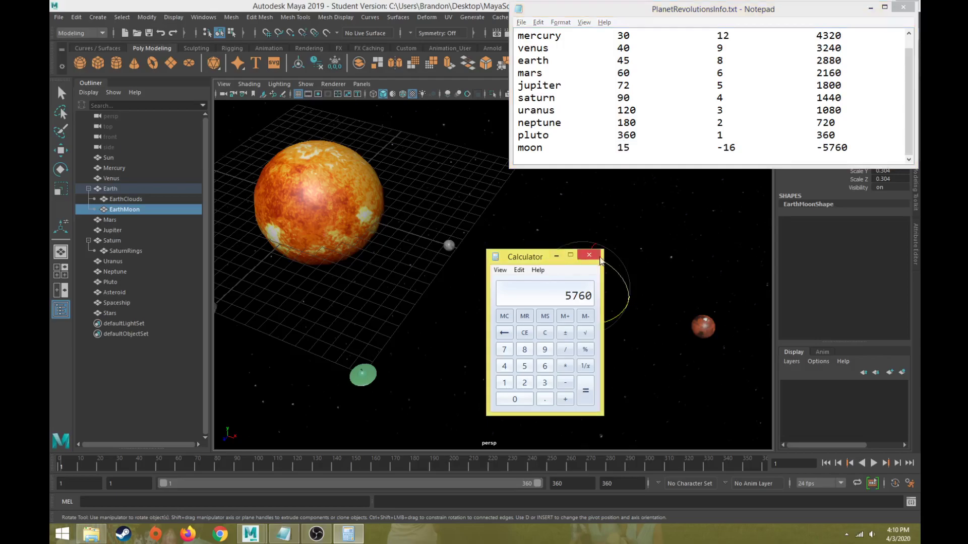
click(588, 253)
click(491, 11)
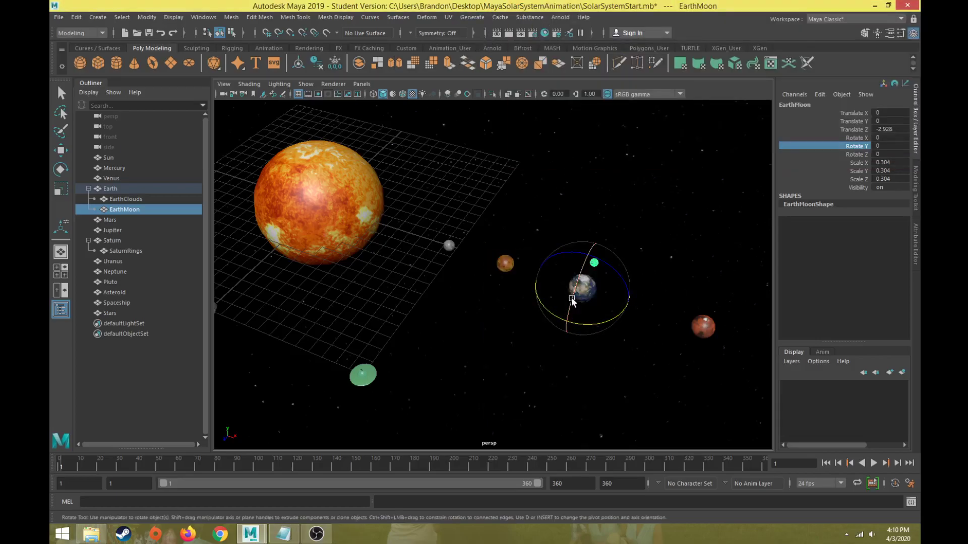
Check the moon's total degrees in PlanetRevolutionsInfo.txt and set a keyframe on EarthMoon at frame 1
key(alt+Tab)
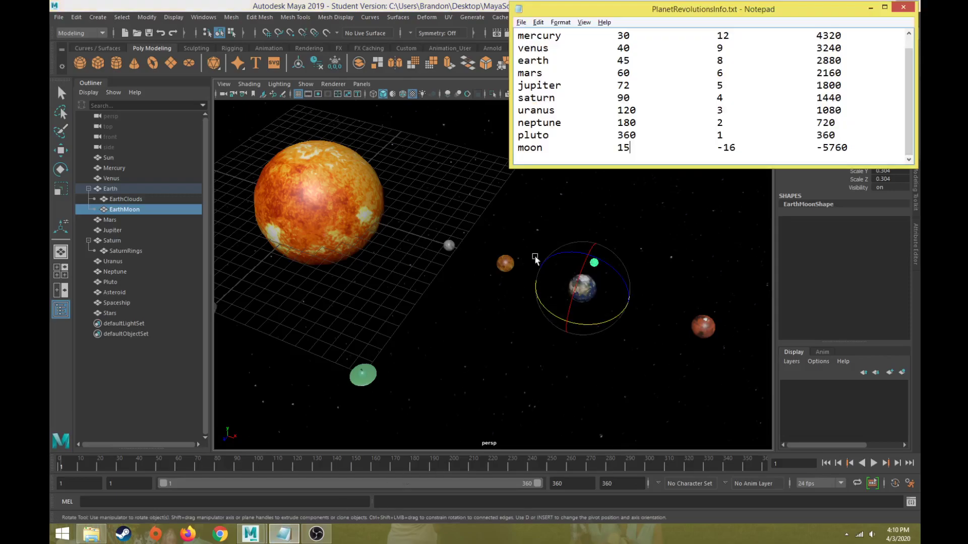
drag(818, 151, 850, 153)
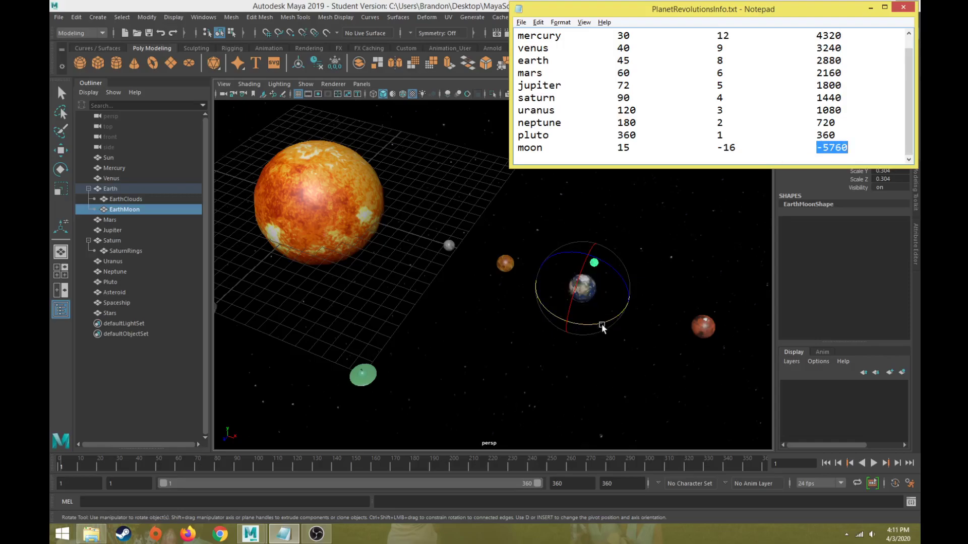
click(579, 216)
alt+drag(579, 216, 485, 373)
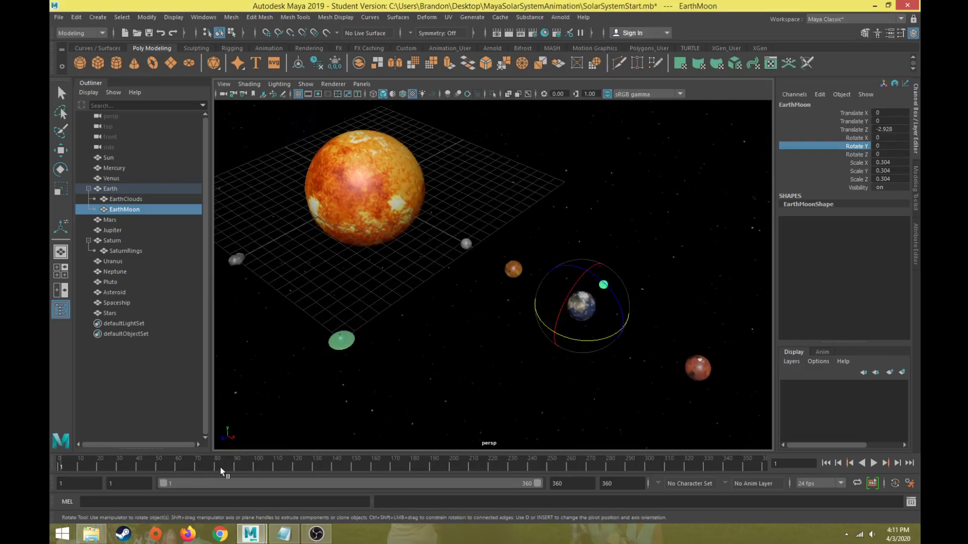
key(s)
Set EarthMoon's Rotate Y to -5760 degrees at frame 360, key it and save the scene
drag(701, 471, 769, 466)
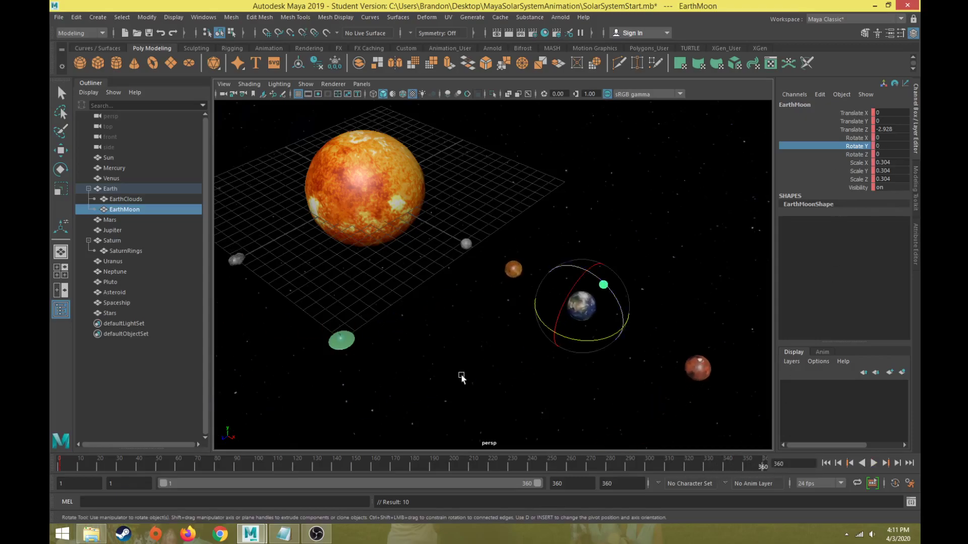
click(291, 536)
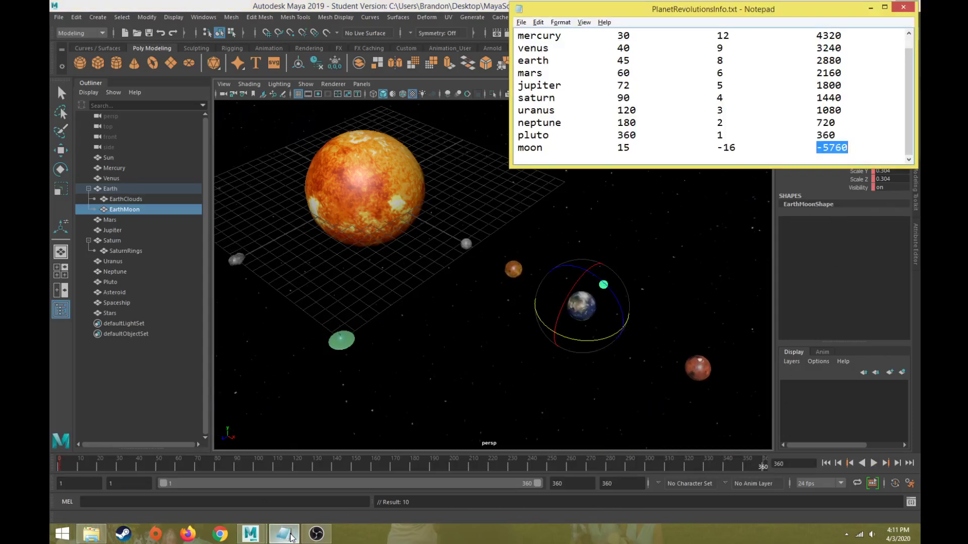
click(290, 535)
double_click(899, 147)
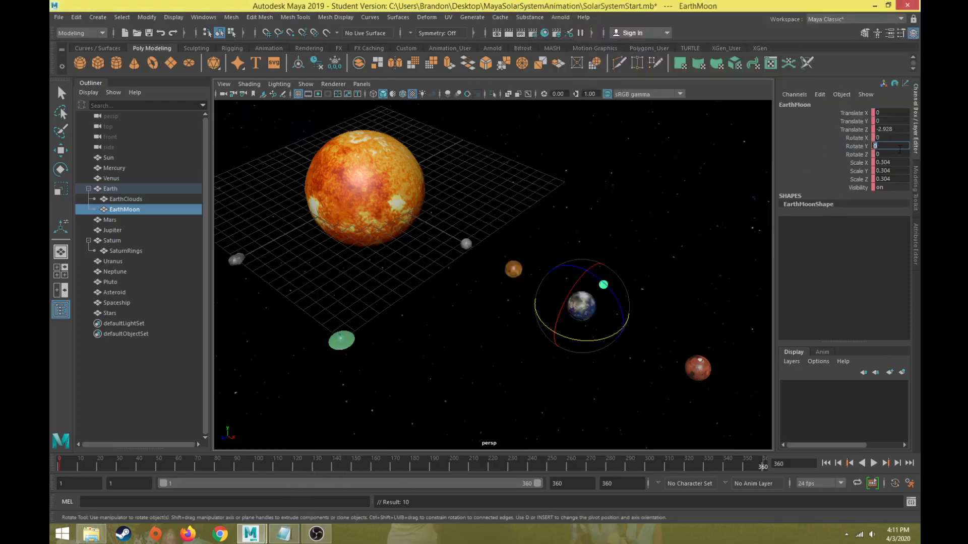
text(-5760)
key(Return)
click(860, 148)
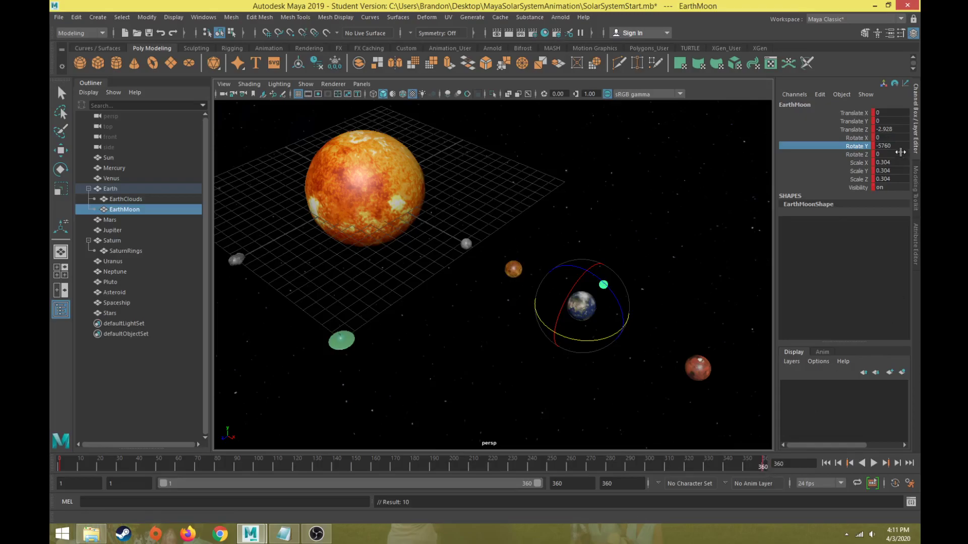
key(ctrl+s)
Clear the selection, play the animation to review the moon orbiting Earth, and stop playback
click(142, 401)
scroll(454, 298, down, 5)
alt+middle_drag(453, 298, 504, 317)
click(874, 463)
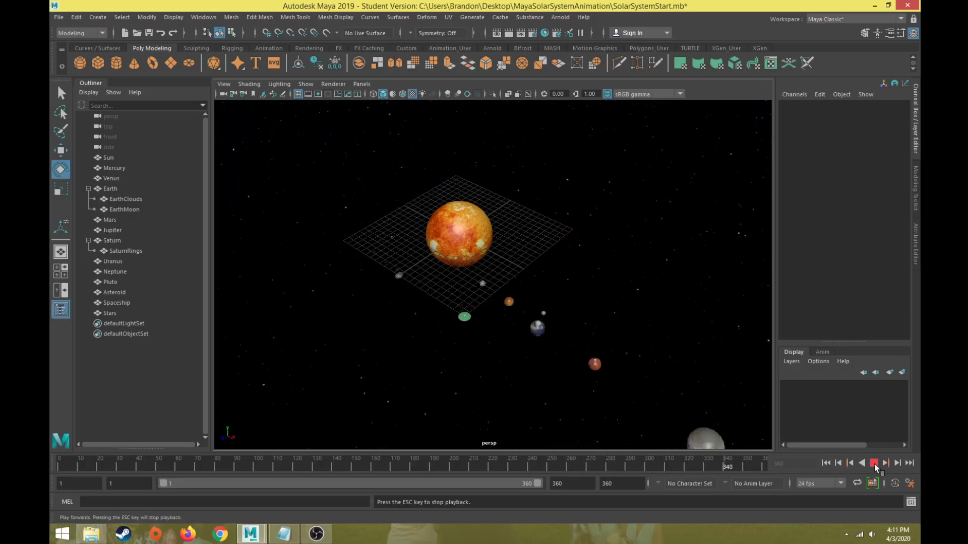
click(875, 465)
Preview the animation again in a wide view of the sun and all the planets
scroll(673, 277, down, 4)
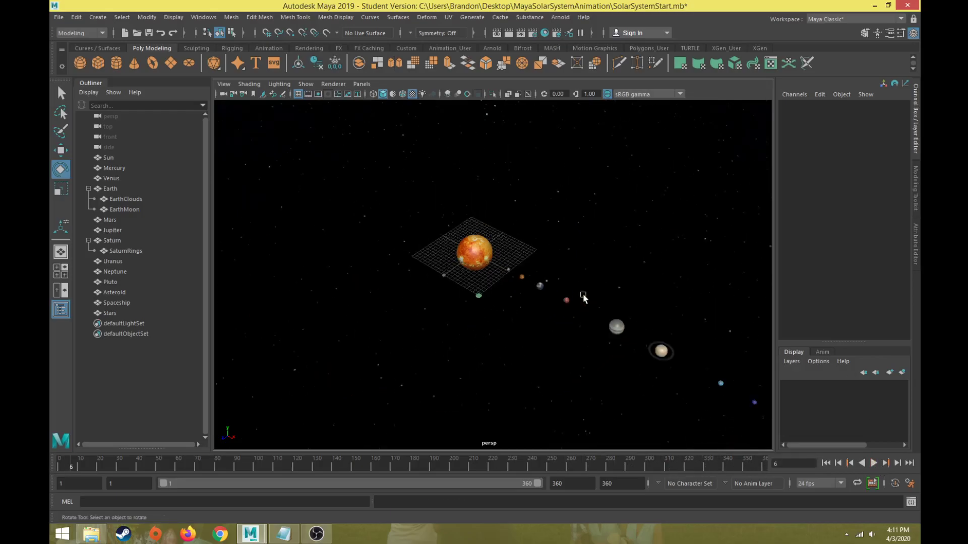
alt+drag(673, 277, 429, 363)
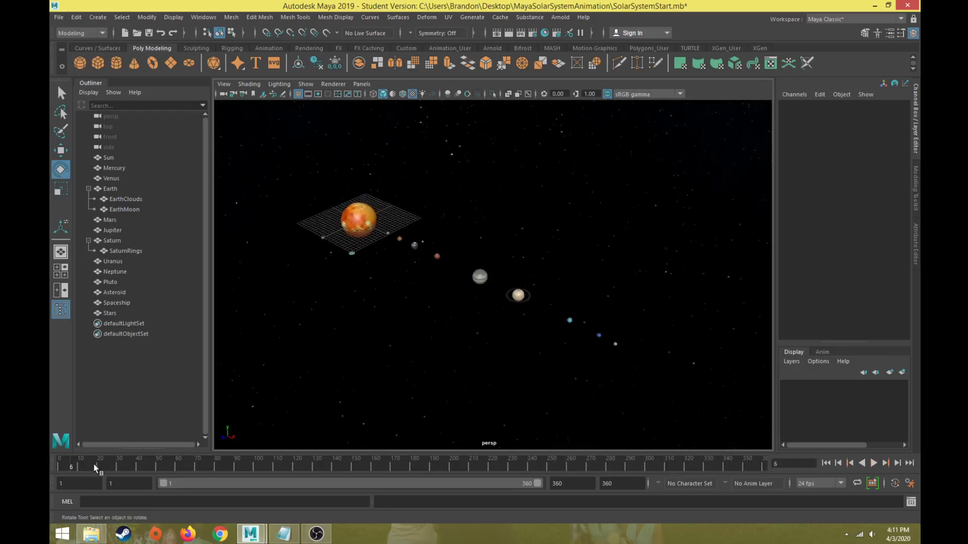
key(alt+v)
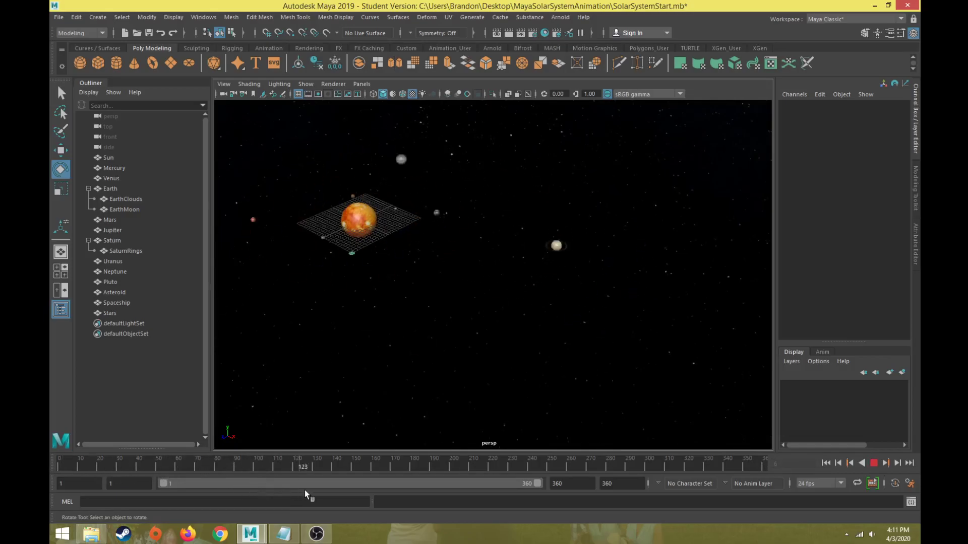